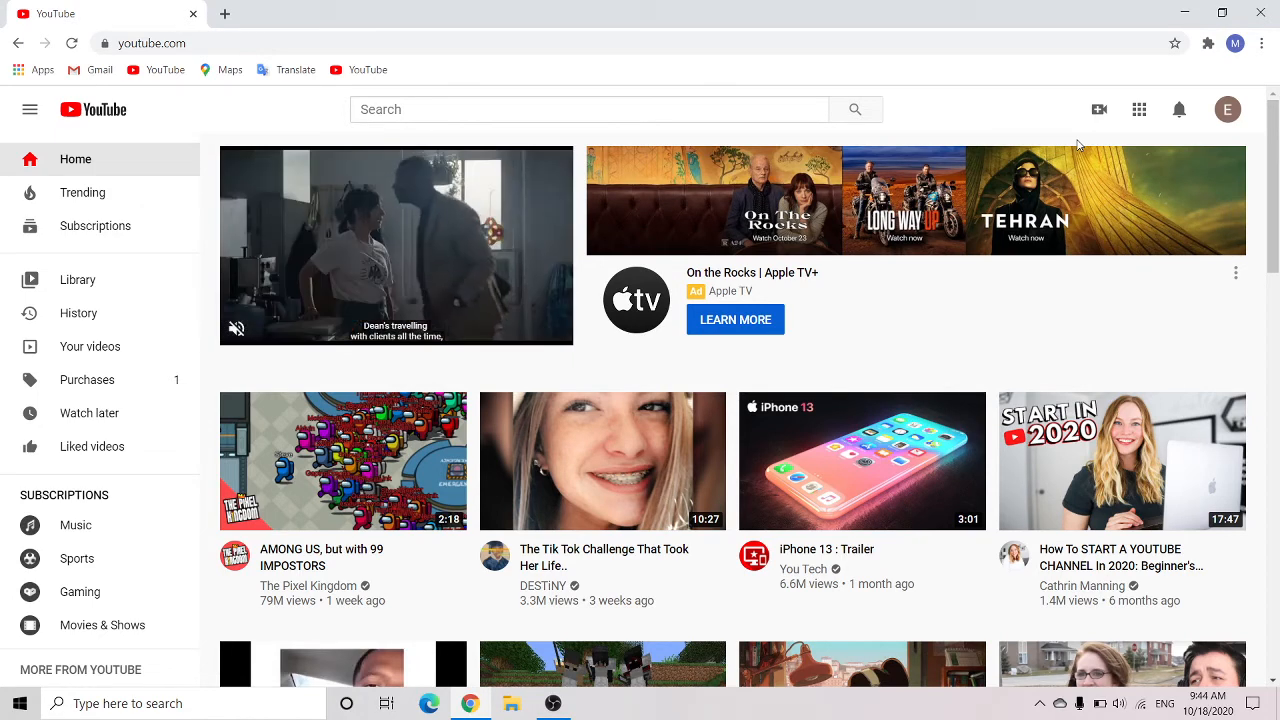
Open the account menu from the profile avatar on the YouTube home page.
left_click(1236, 116)
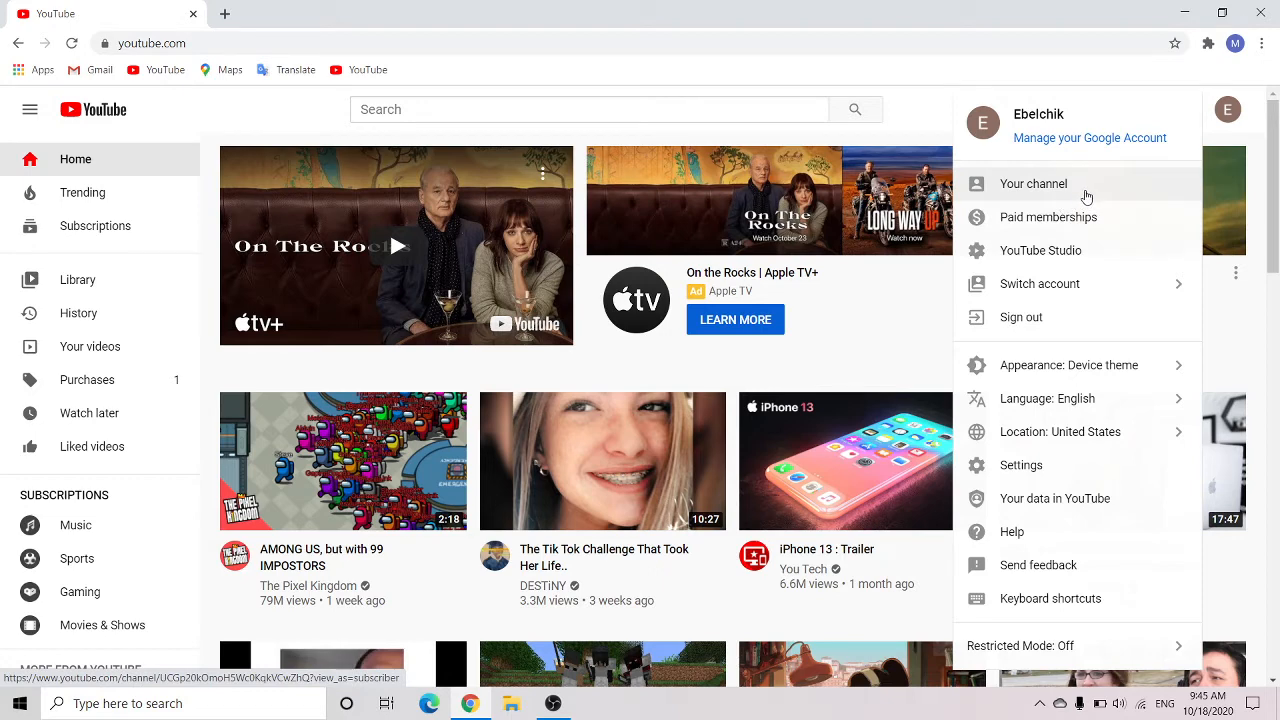
left_click(1141, 199)
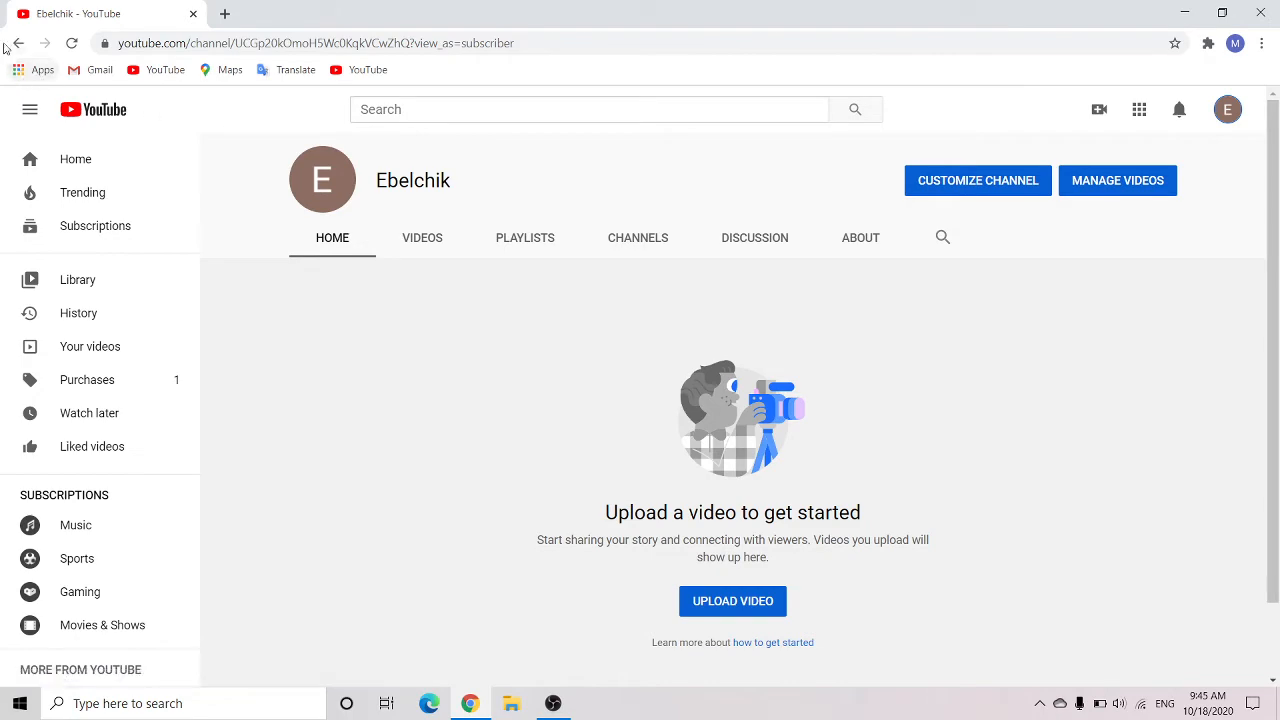
left_click(18, 43)
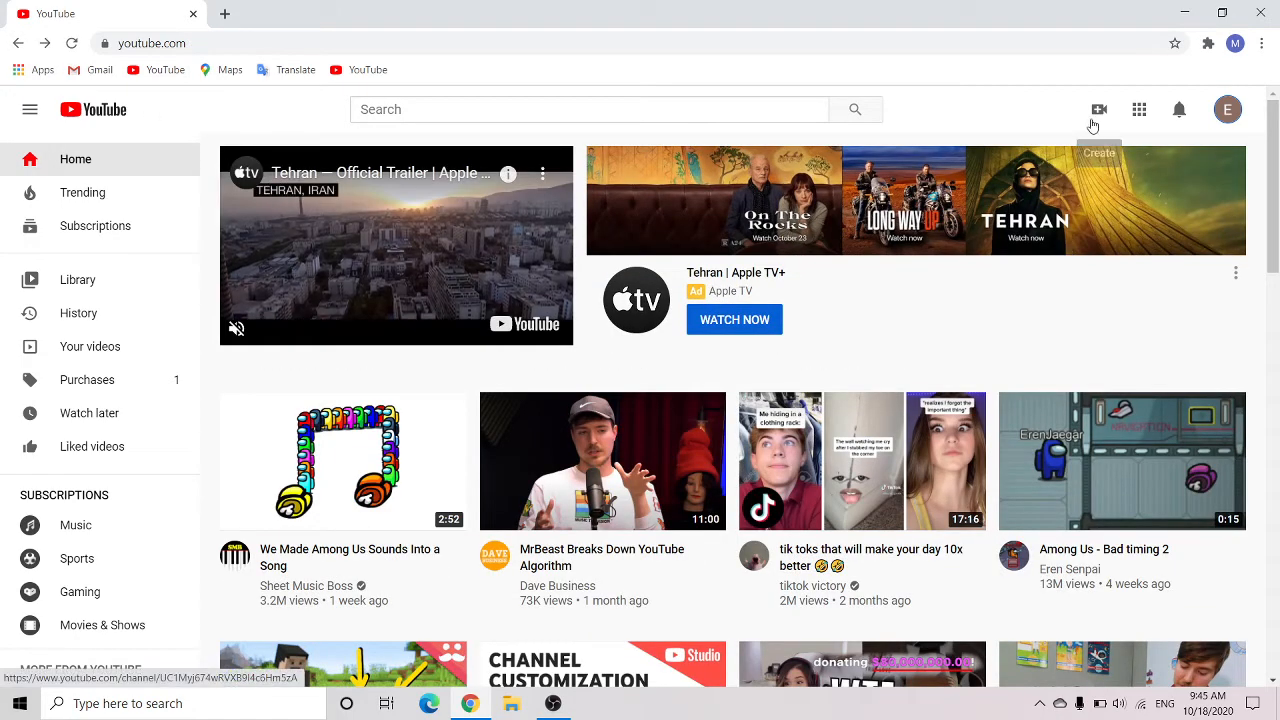
left_click(1227, 112)
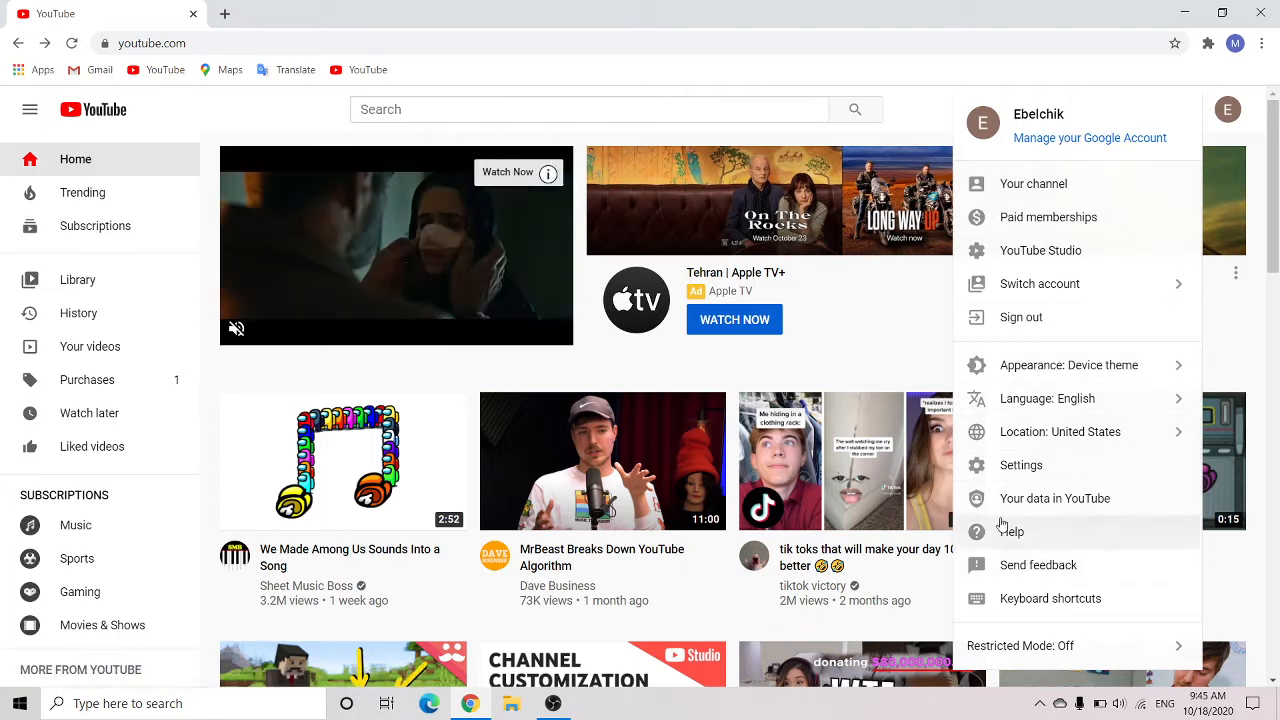
Start a new Brand Account channel from account settings, then close the Chrome window.
left_click(990, 464)
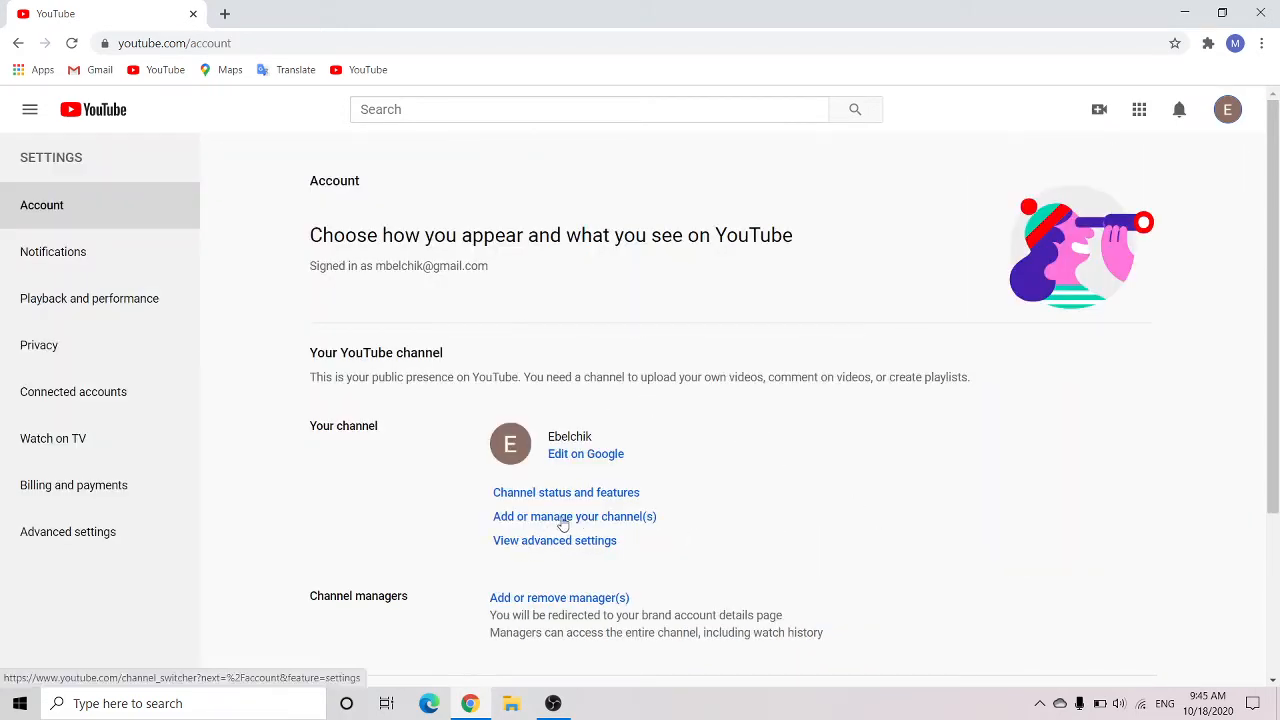
left_click(619, 518)
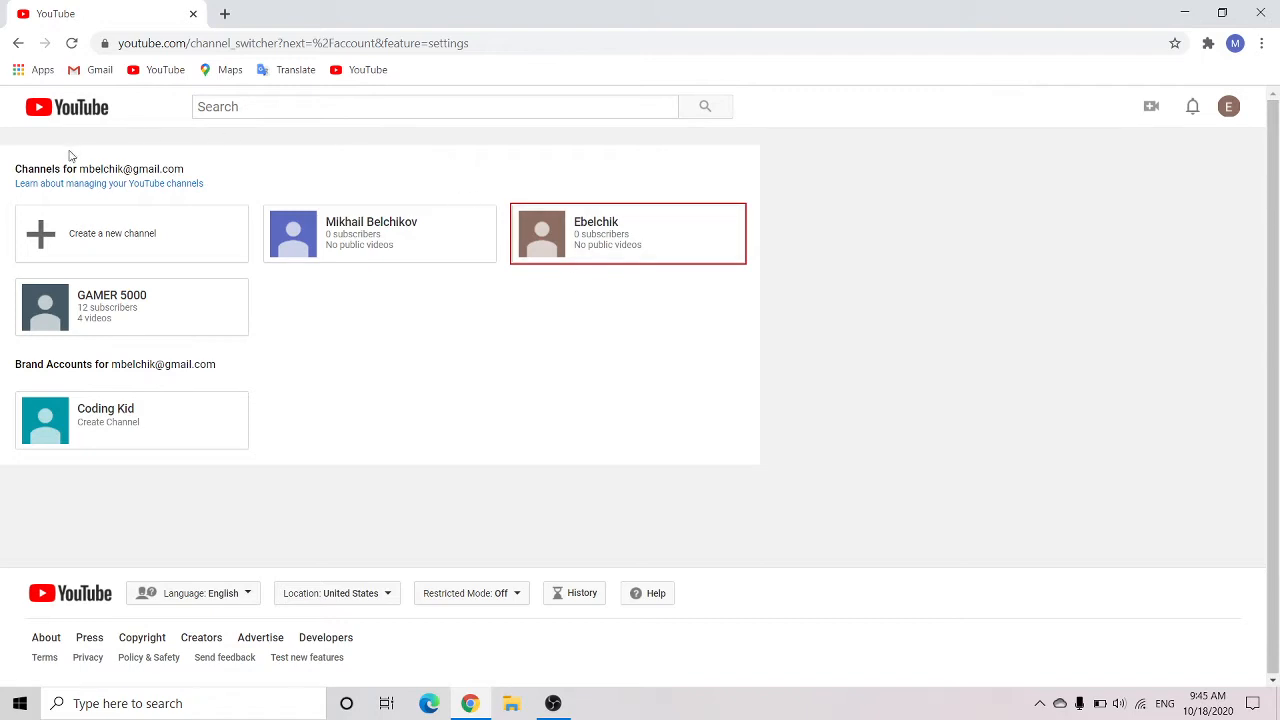
left_click(144, 232)
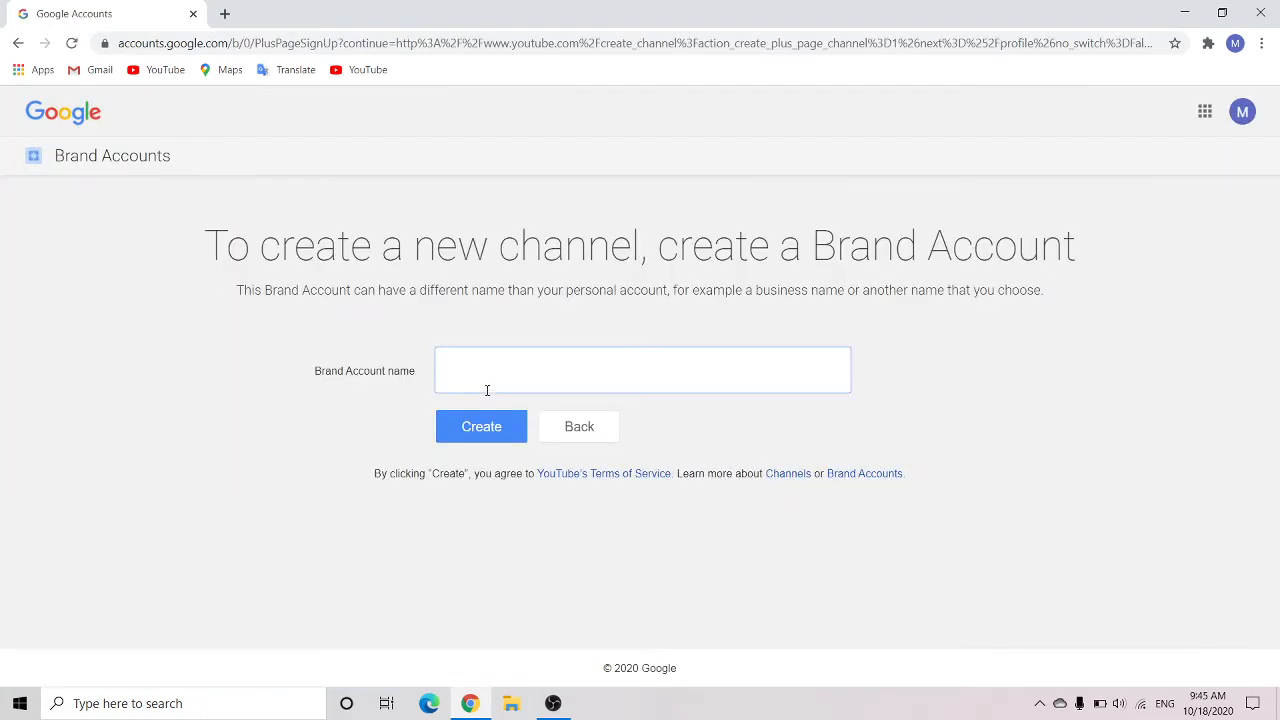
left_click(488, 384)
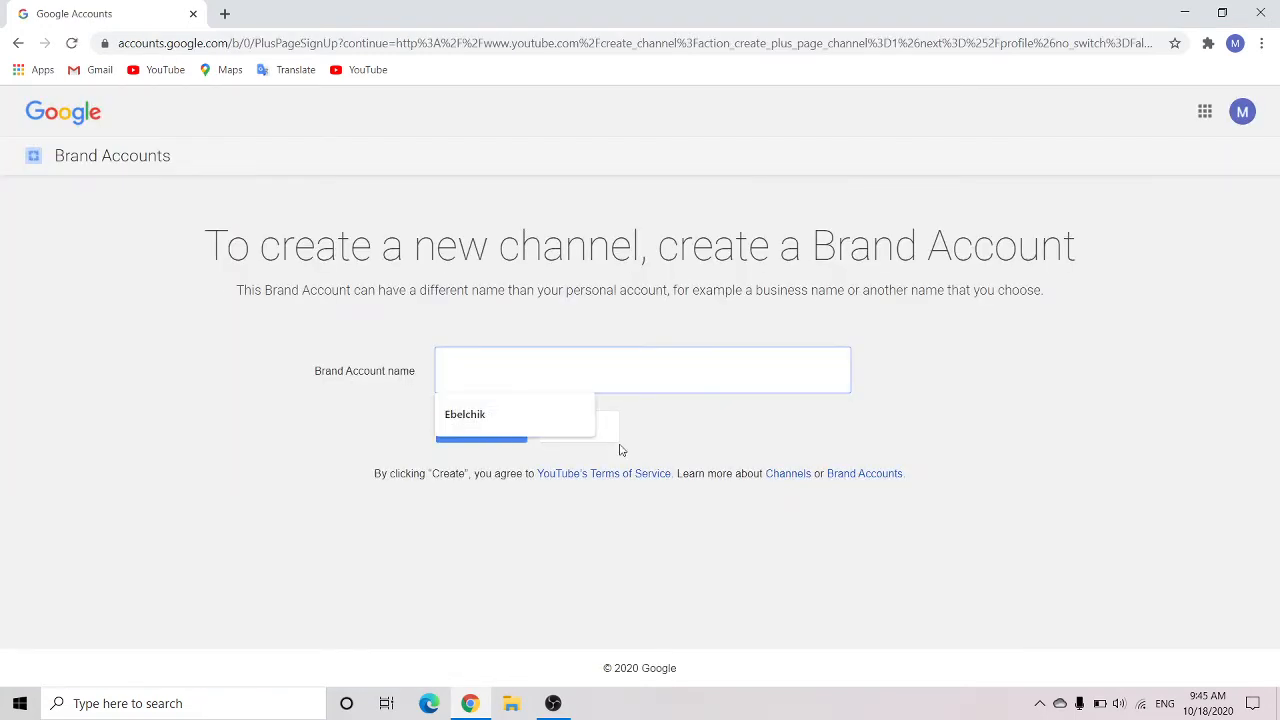
left_click(698, 438)
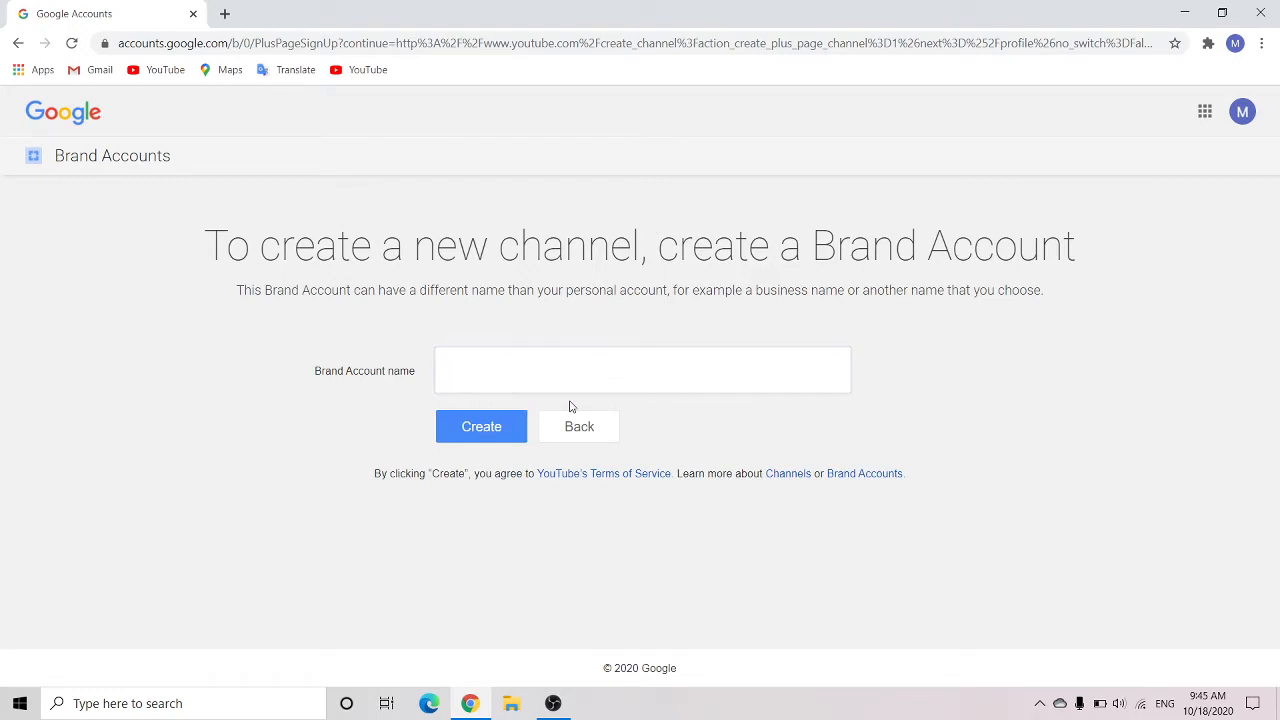
left_click(1261, 13)
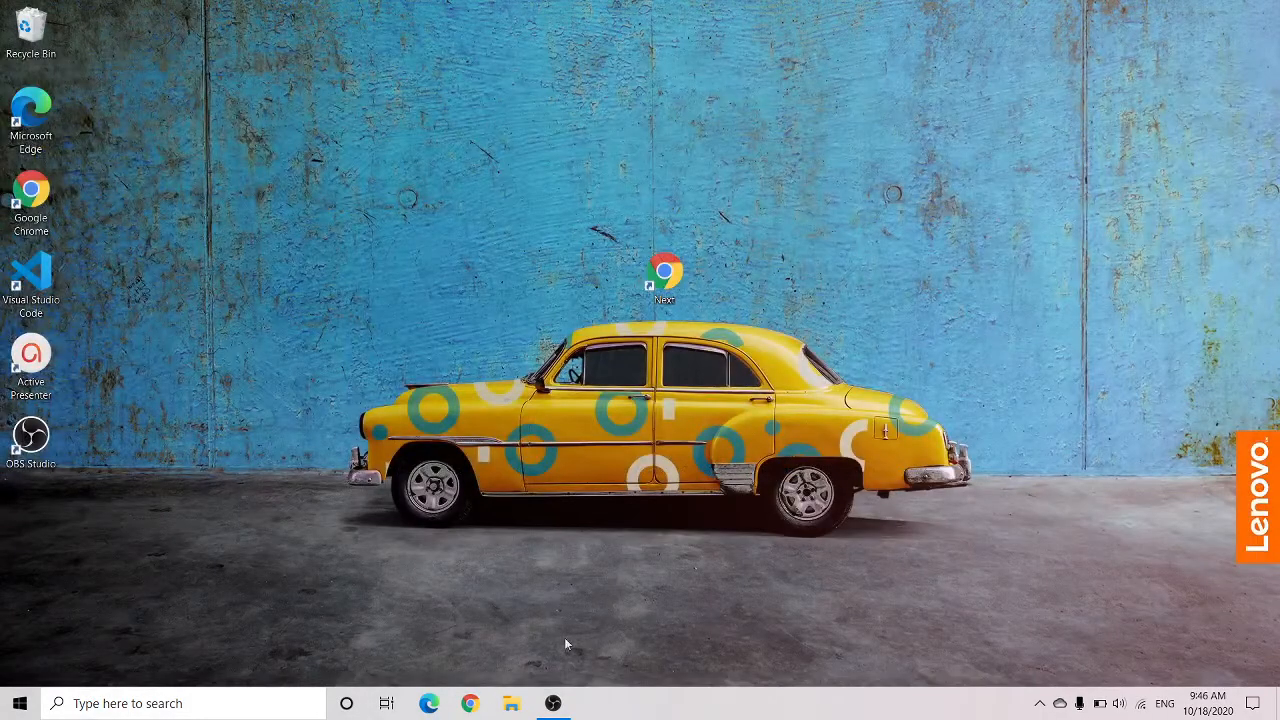
Open a fresh Chrome window on a new tab, then File Explorer on Quick access.
left_click(469, 703)
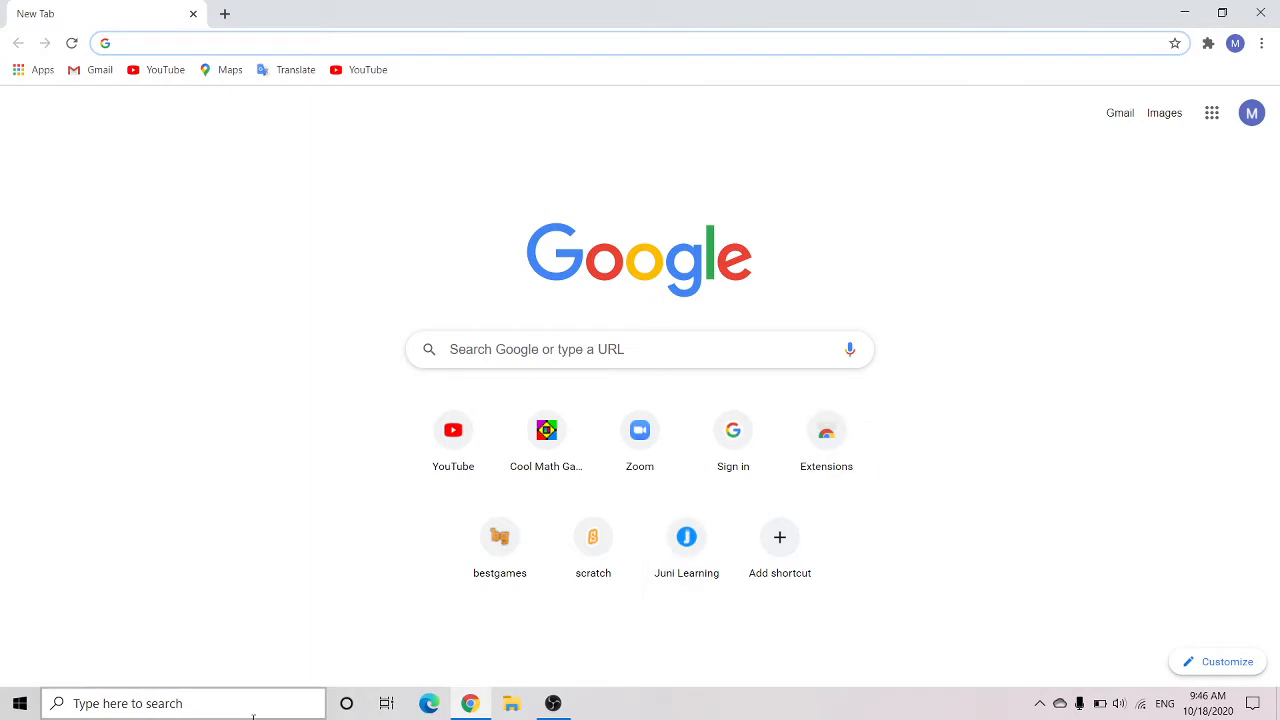
left_click(511, 703)
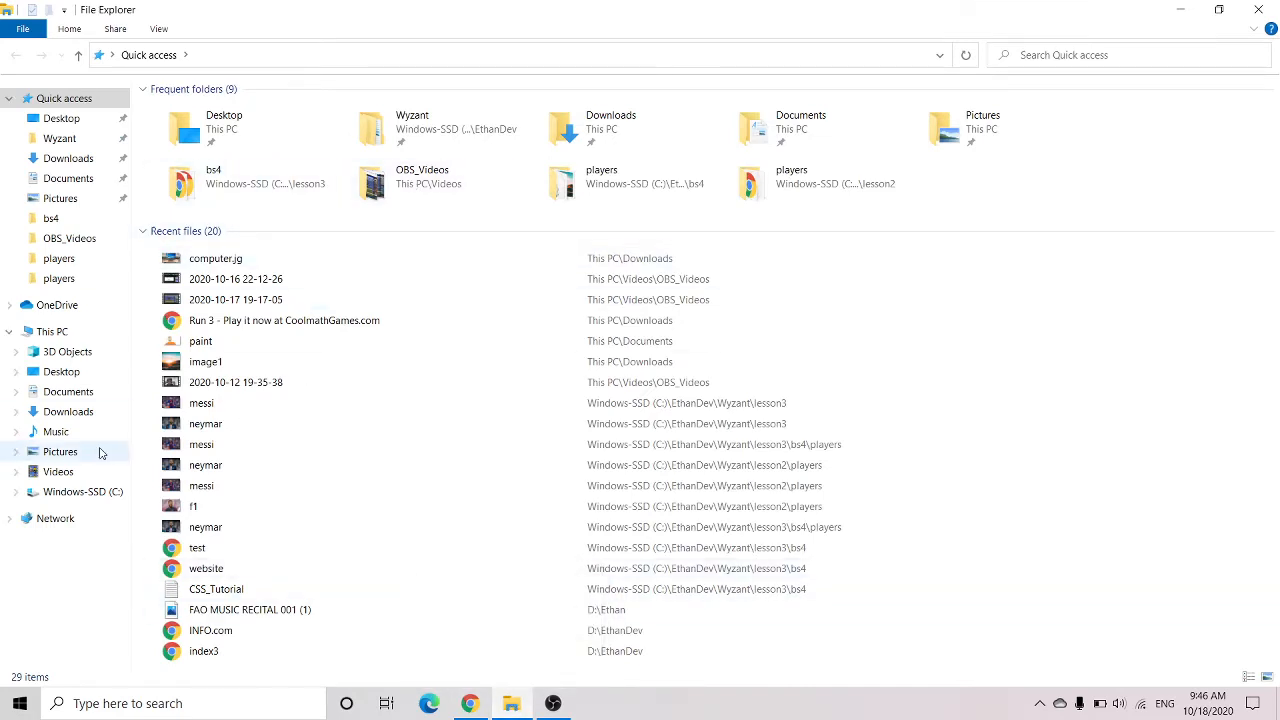
left_click(65, 471)
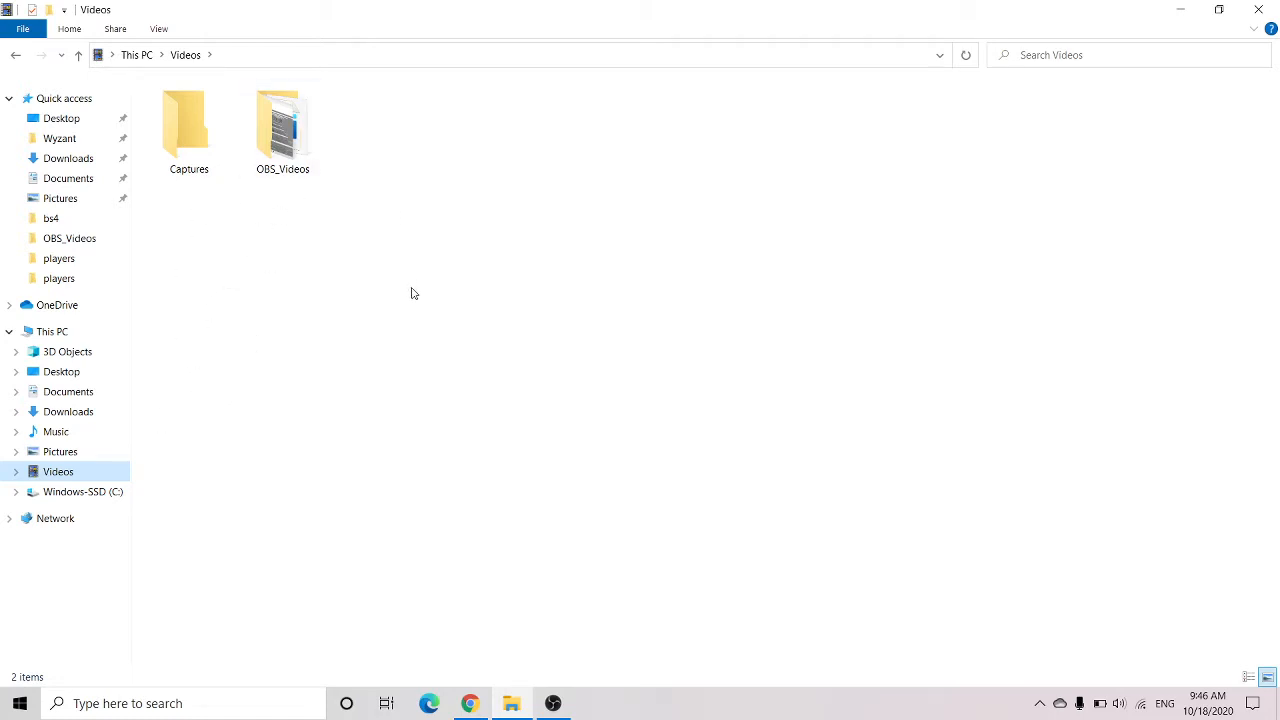
left_click(271, 157)
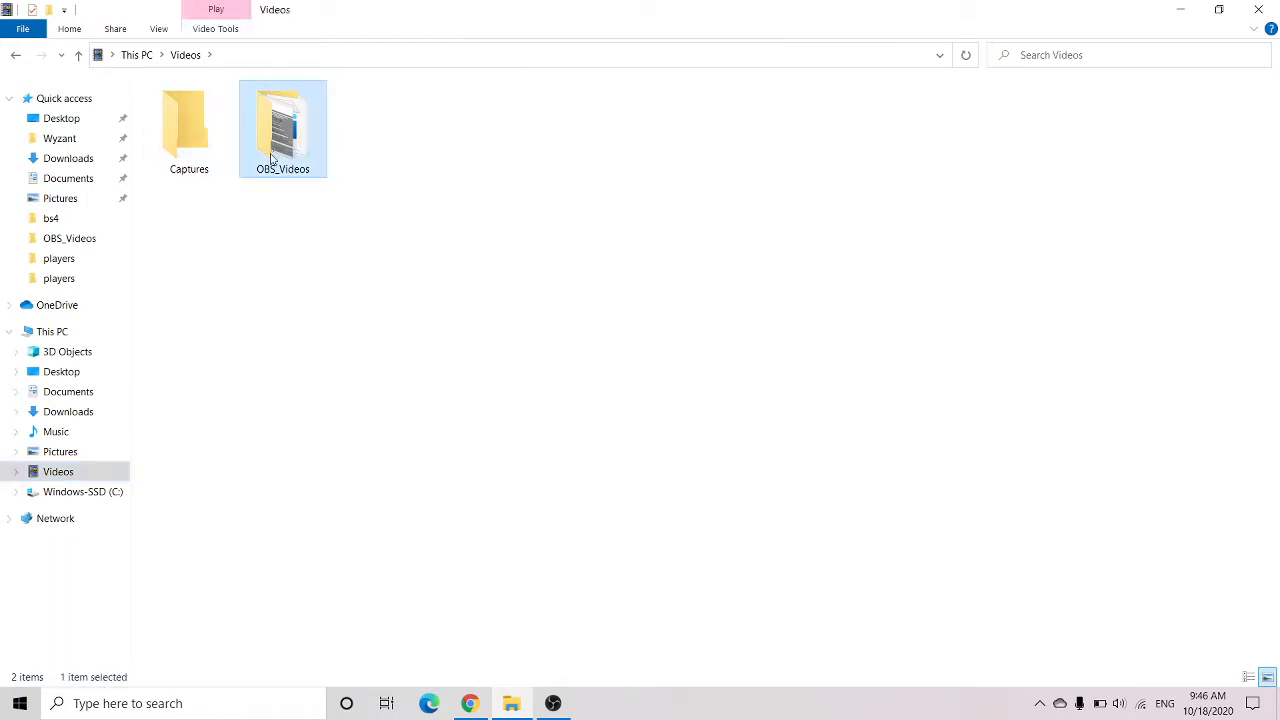
double_click(294, 165)
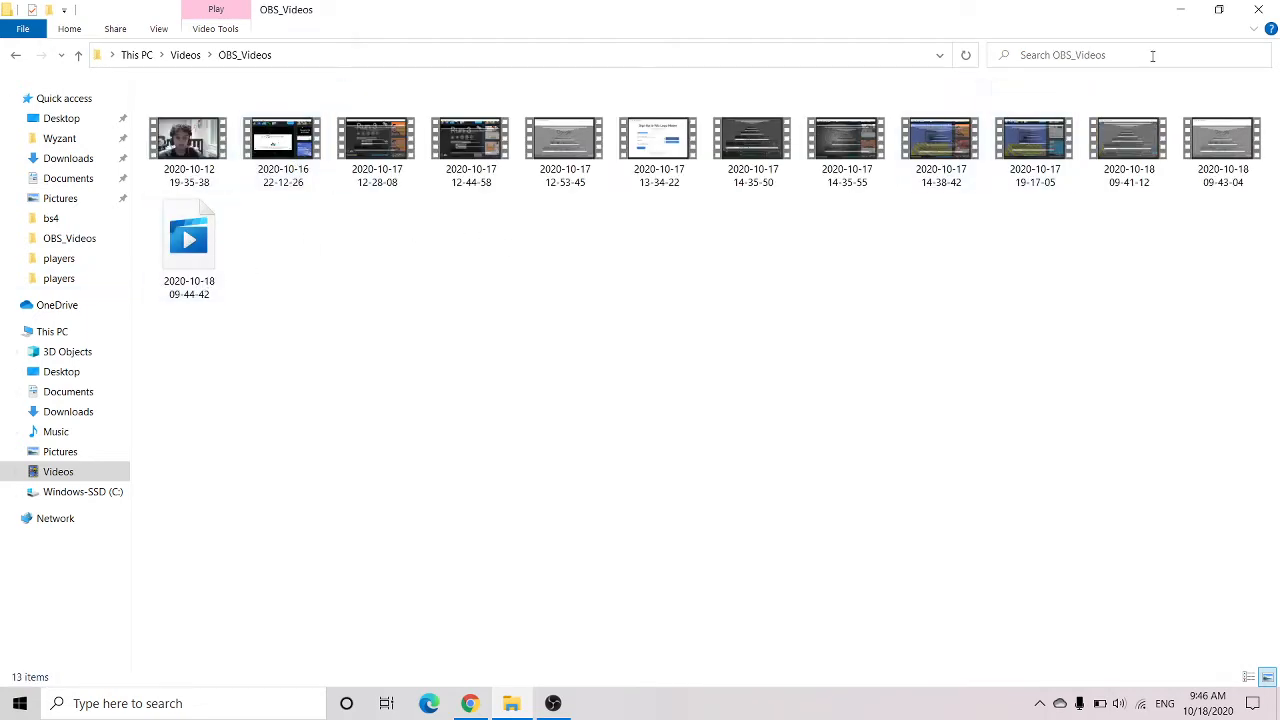
double_click(1220, 150)
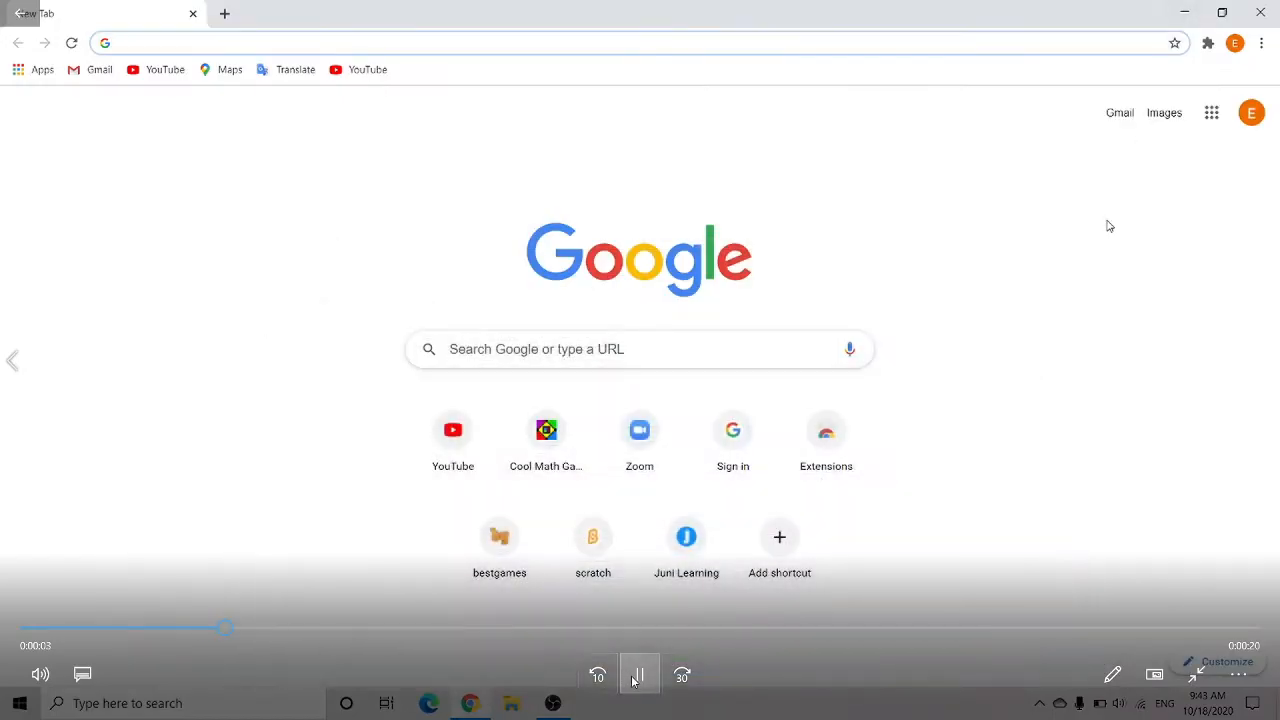
Pause the recording at four seconds, exit full screen, and close Movies & TV and File Explorer.
left_click(637, 677)
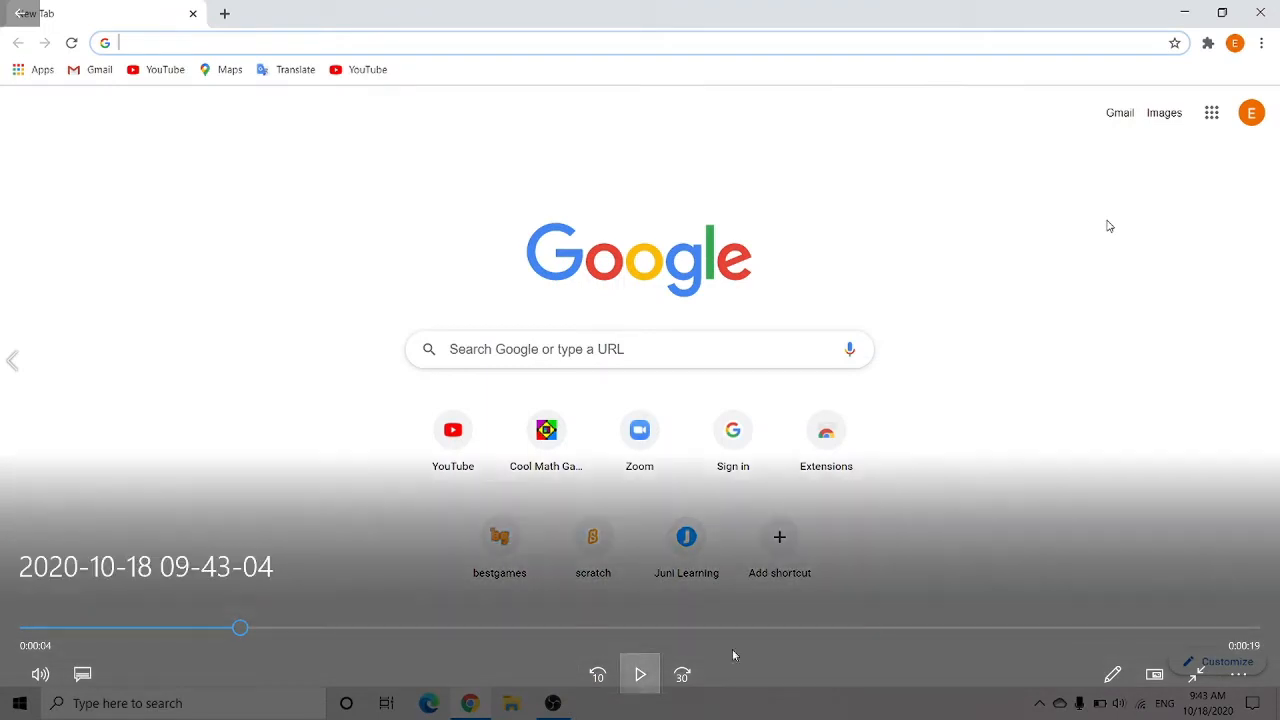
left_click(1208, 686)
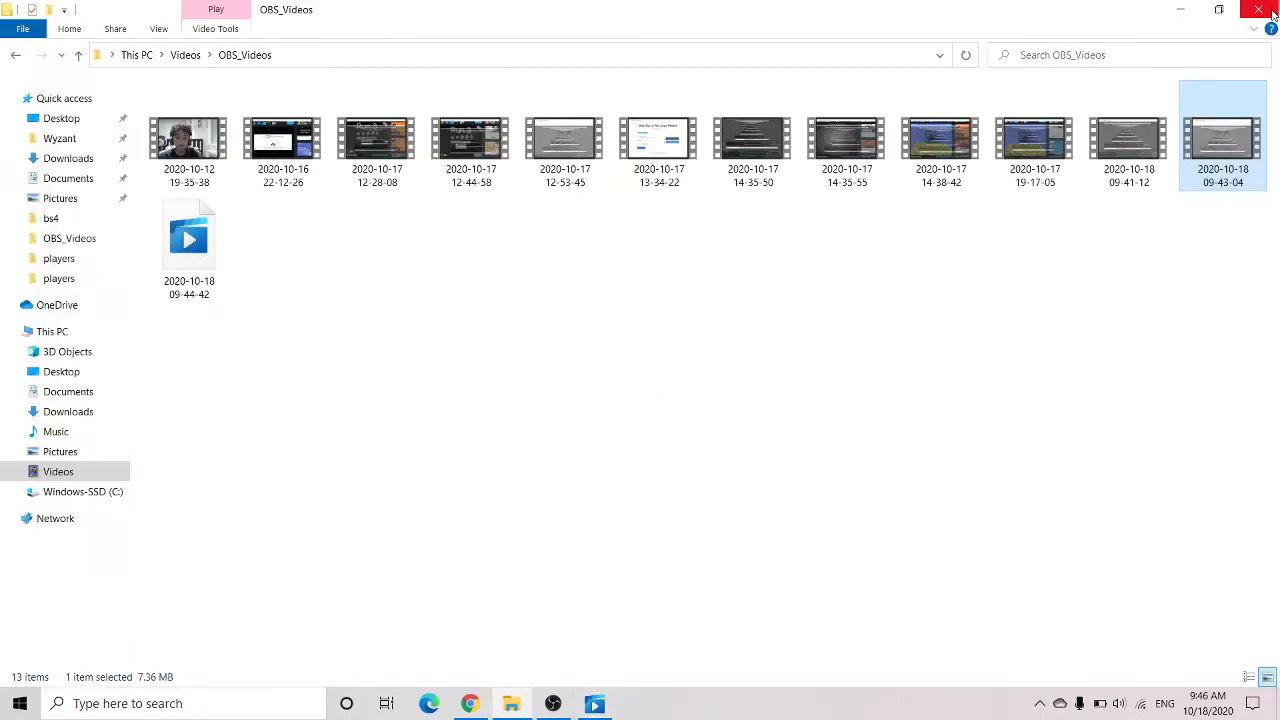
left_click(1260, 8)
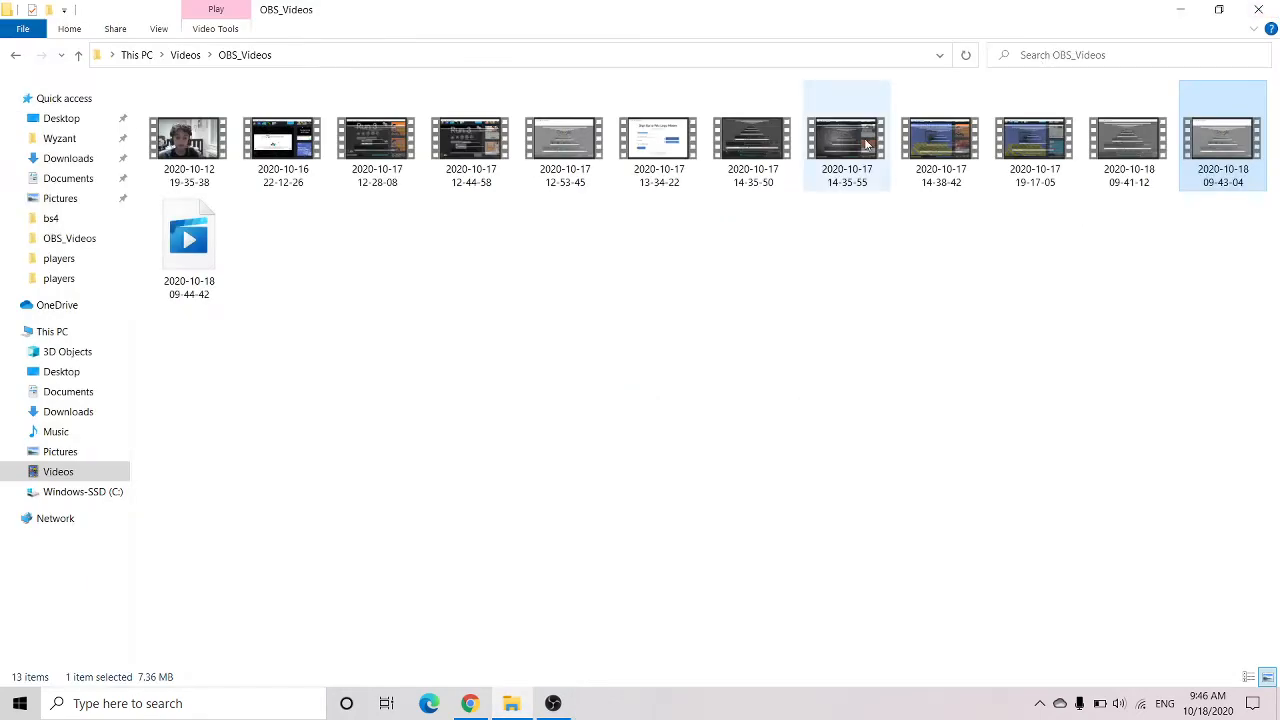
left_click(1180, 8)
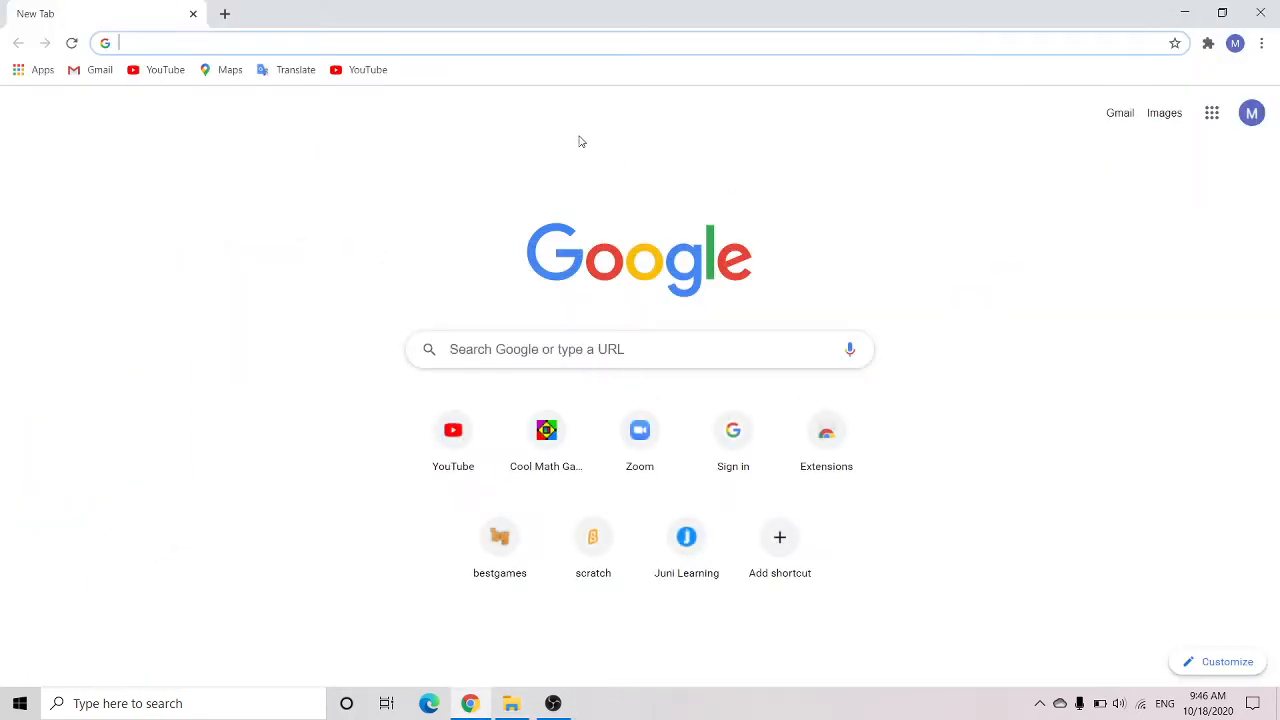
Go to YouTube from the desktop shortcut and choose Upload video from the Create menu.
left_click(453, 435)
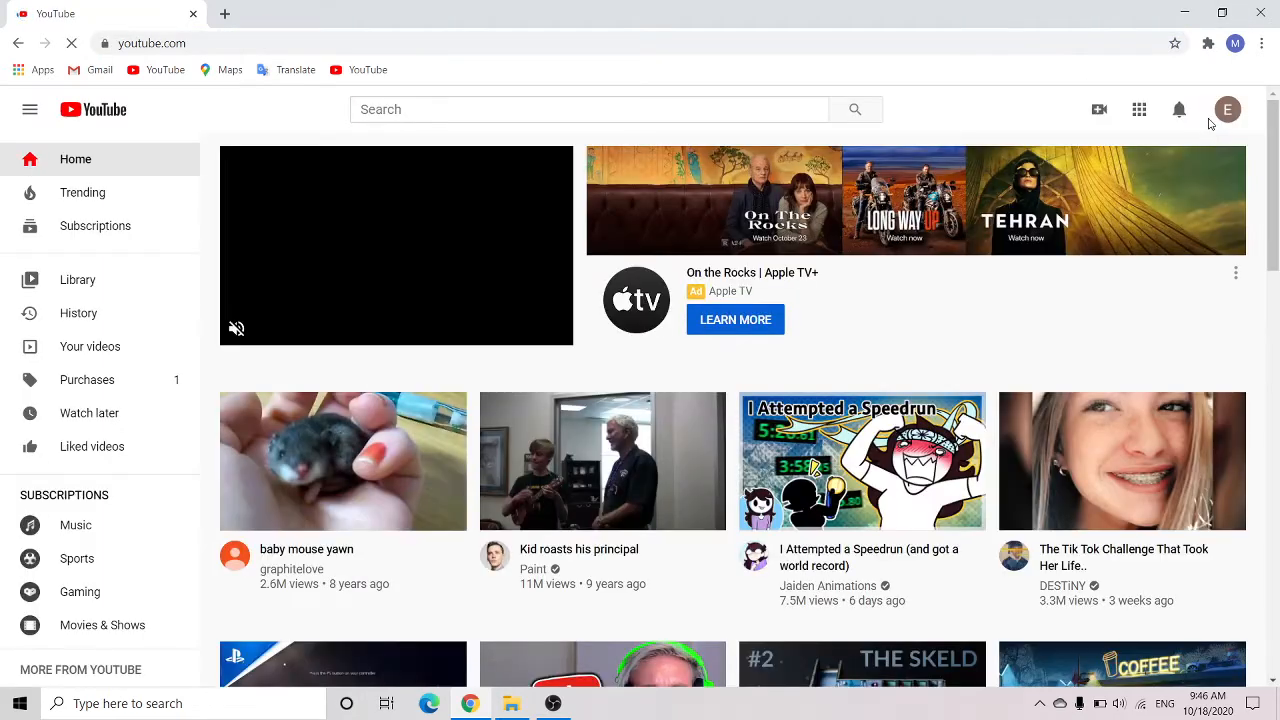
left_click(1103, 113)
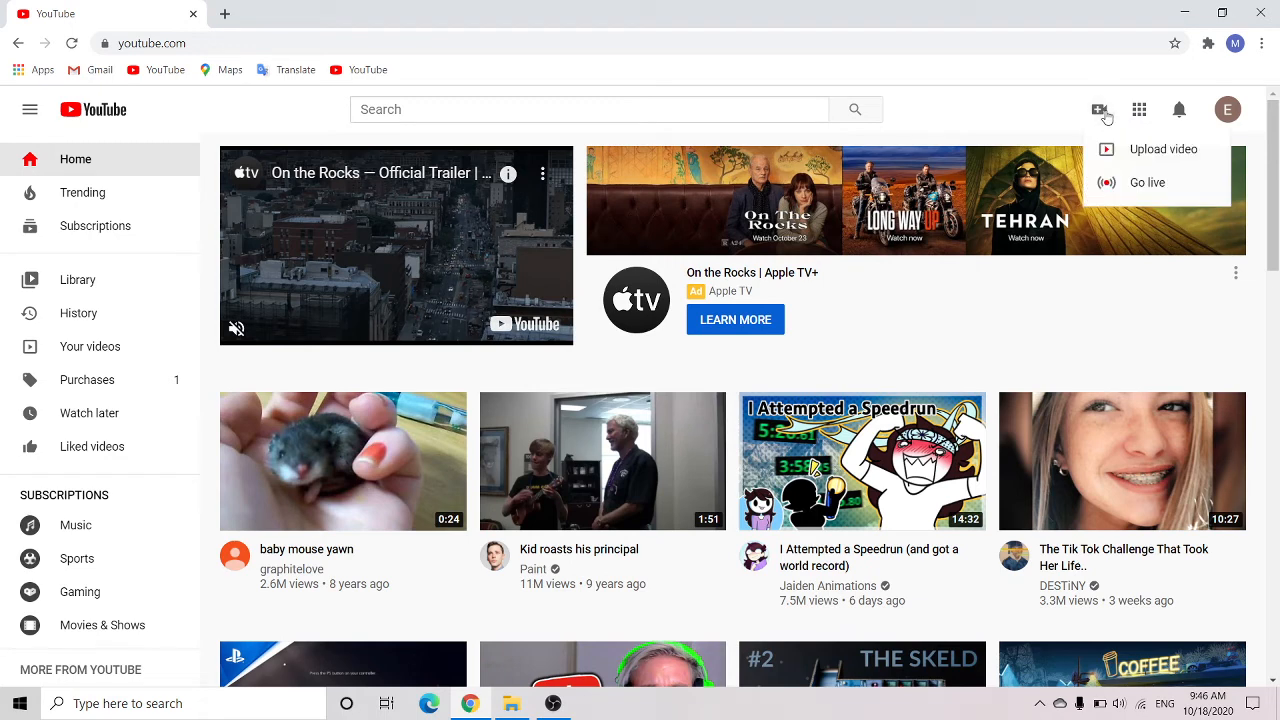
left_click(1172, 164)
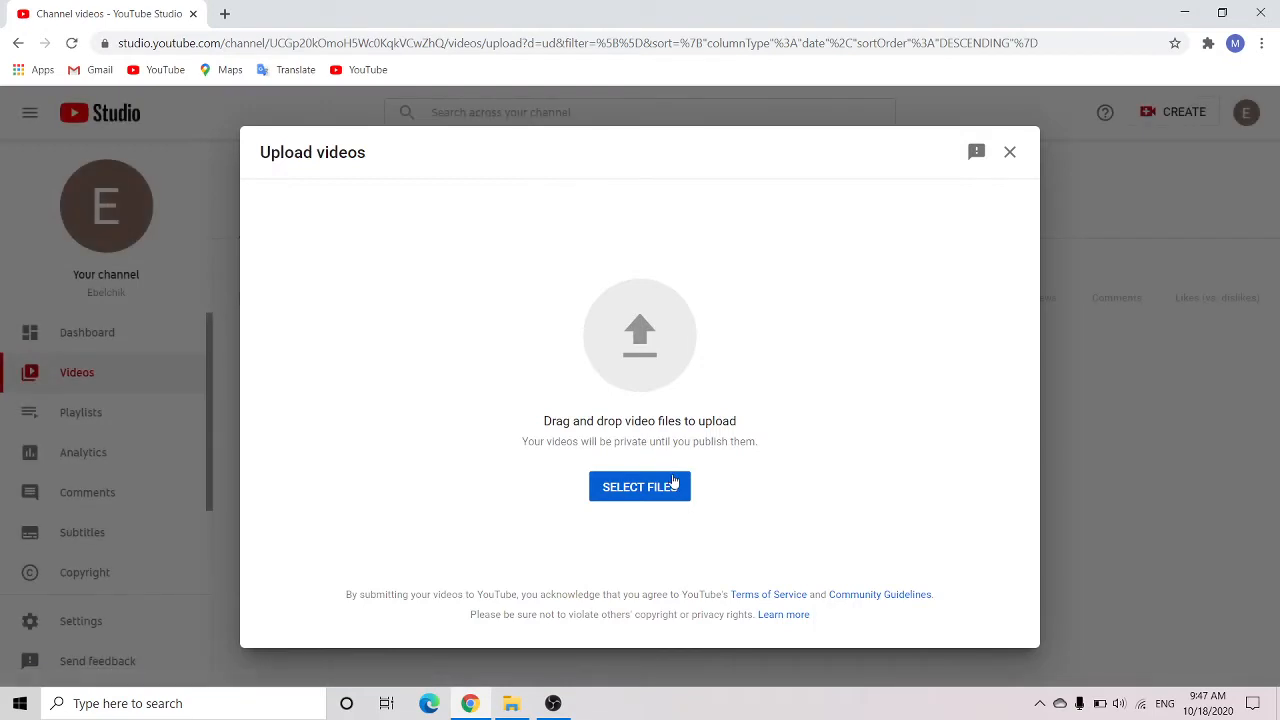
left_click(668, 487)
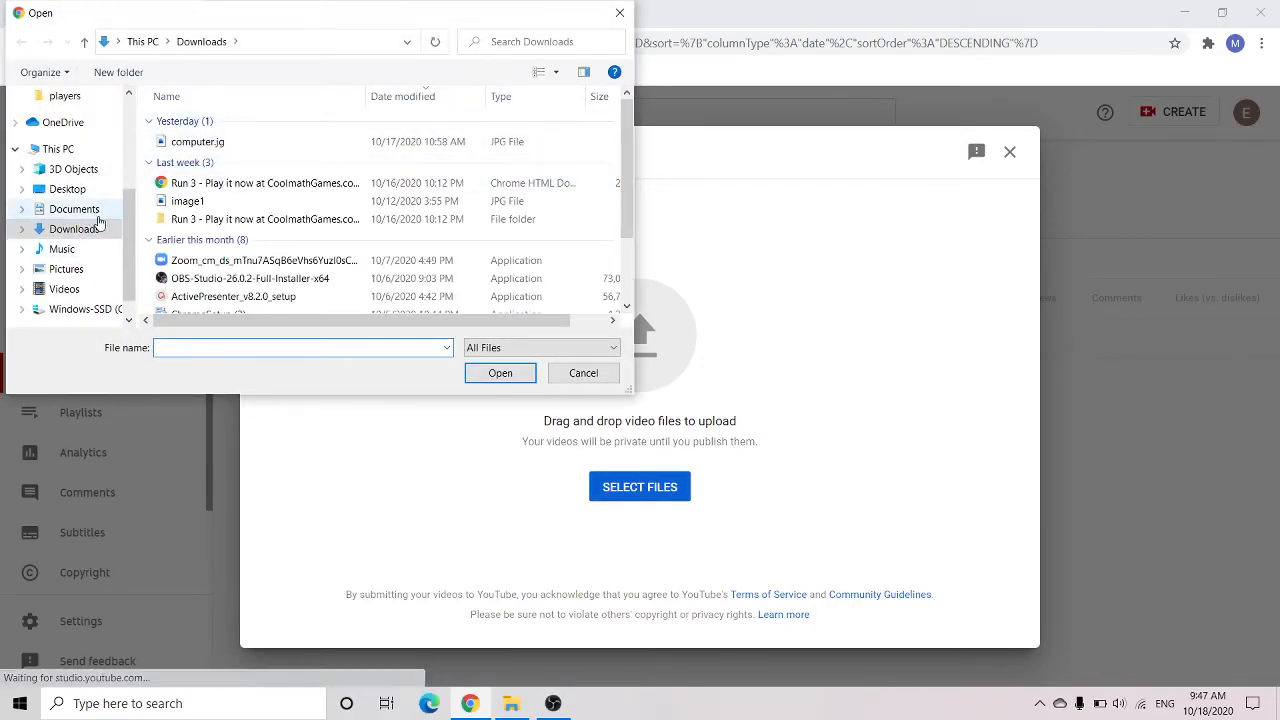
left_click(66, 289)
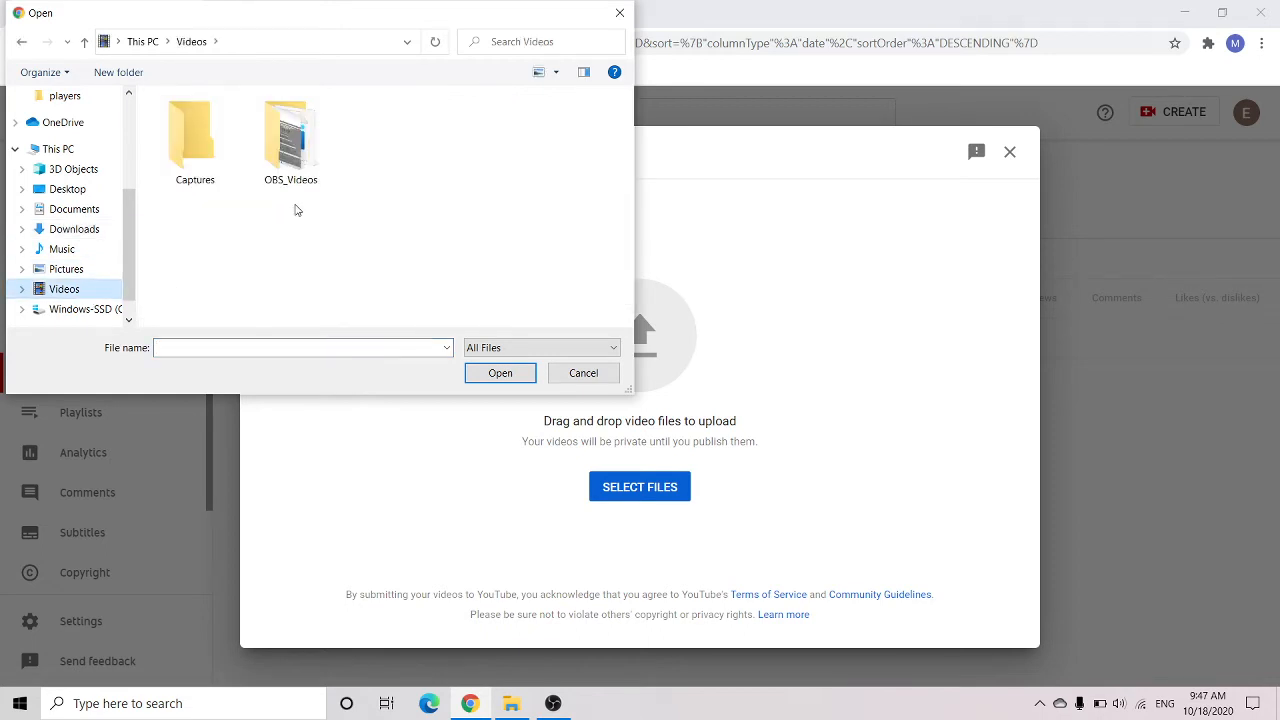
double_click(288, 148)
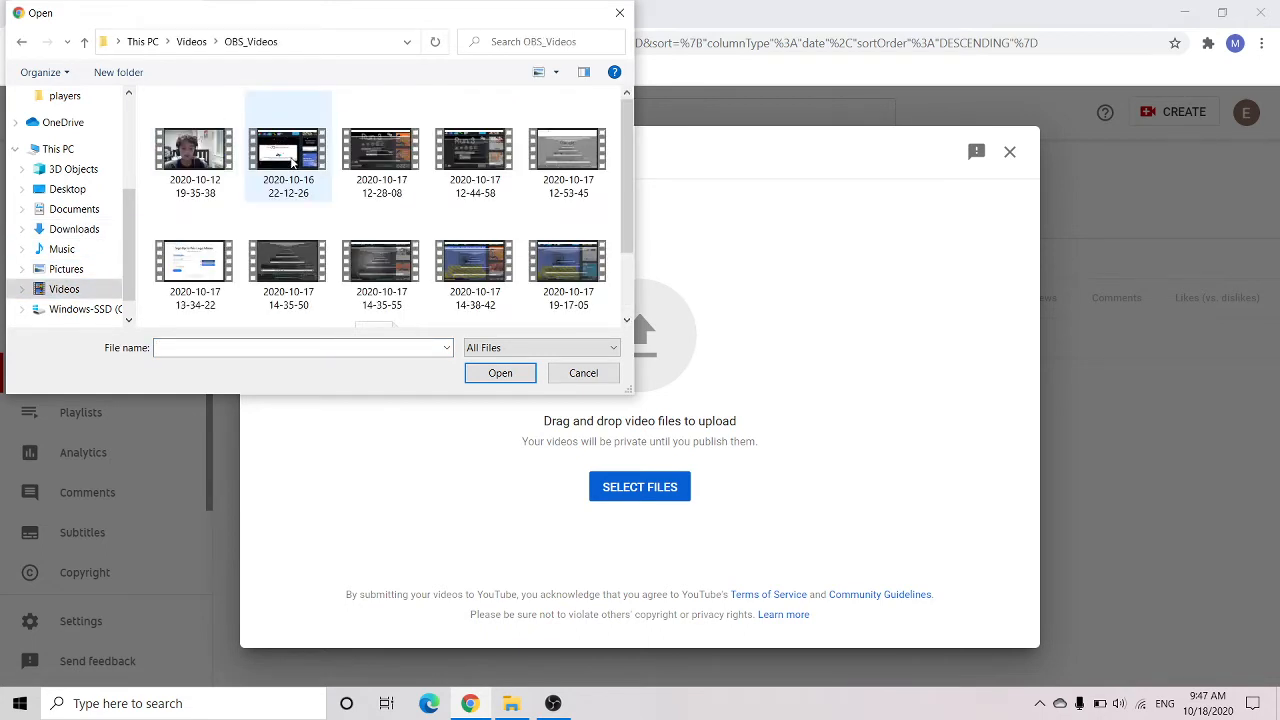
double_click(546, 158)
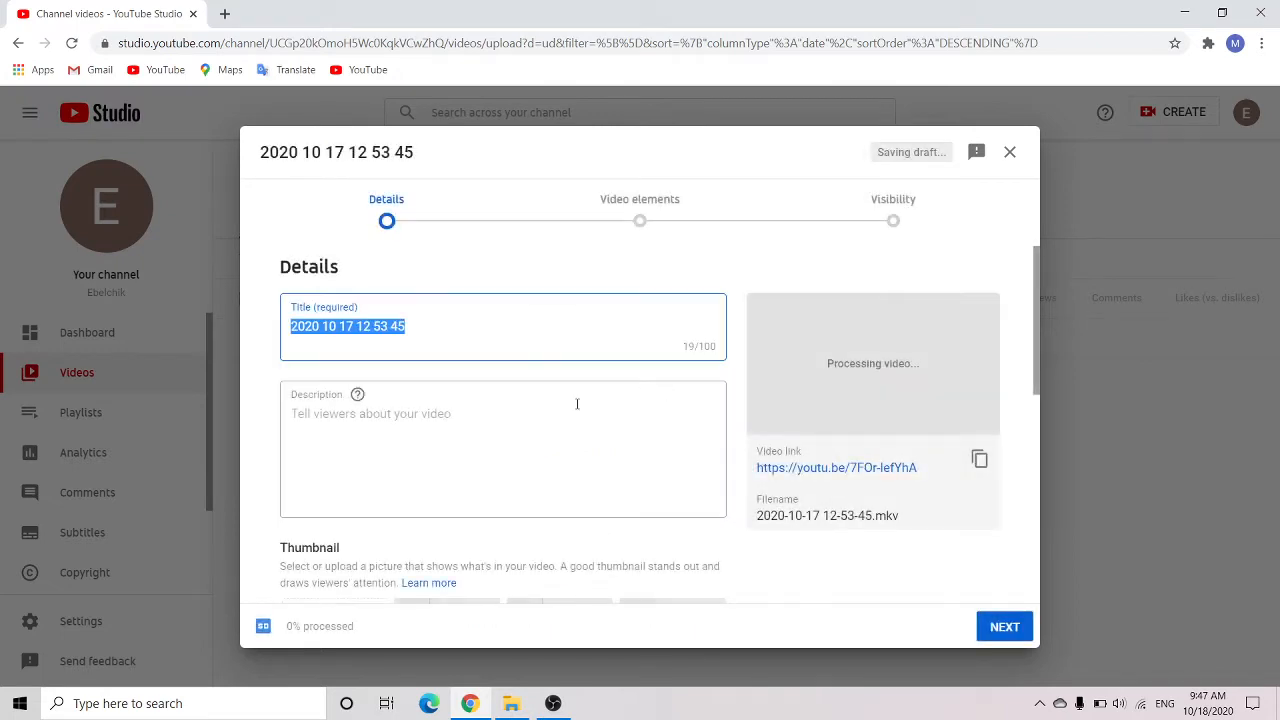
Edit the description and try a custom thumbnail, leaving the account verification tab unused.
left_click(546, 350)
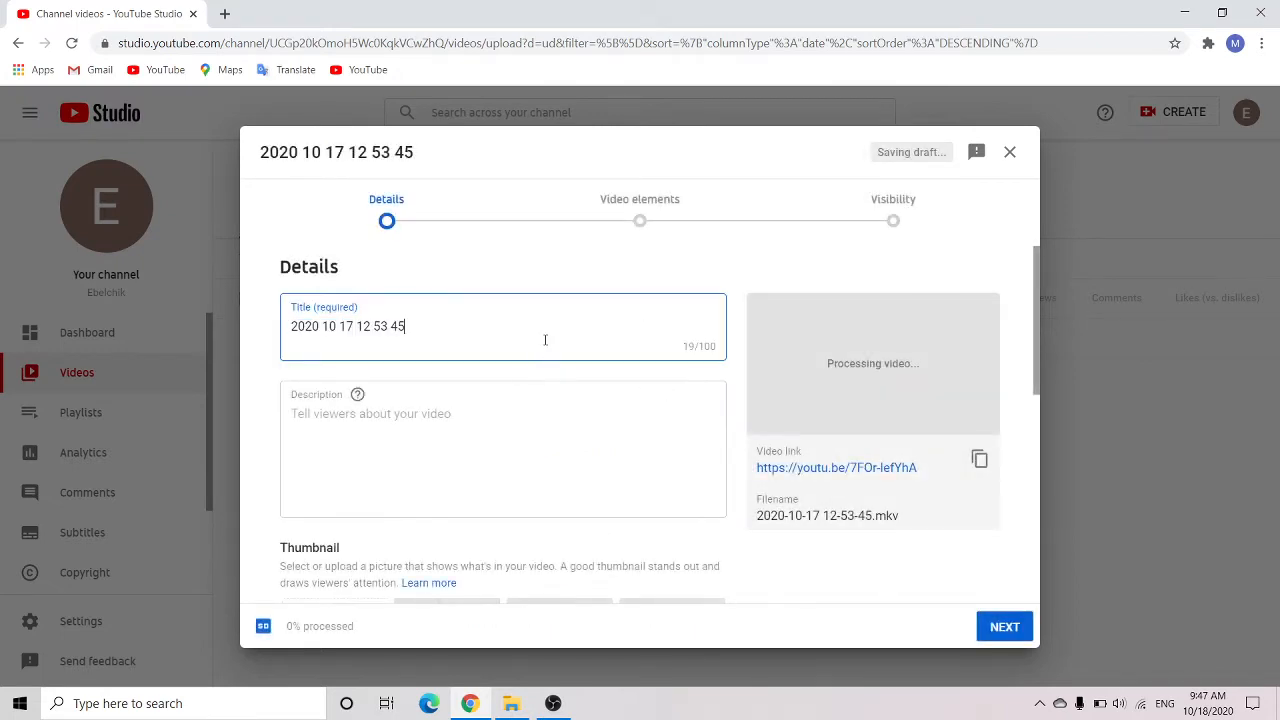
left_click(558, 412)
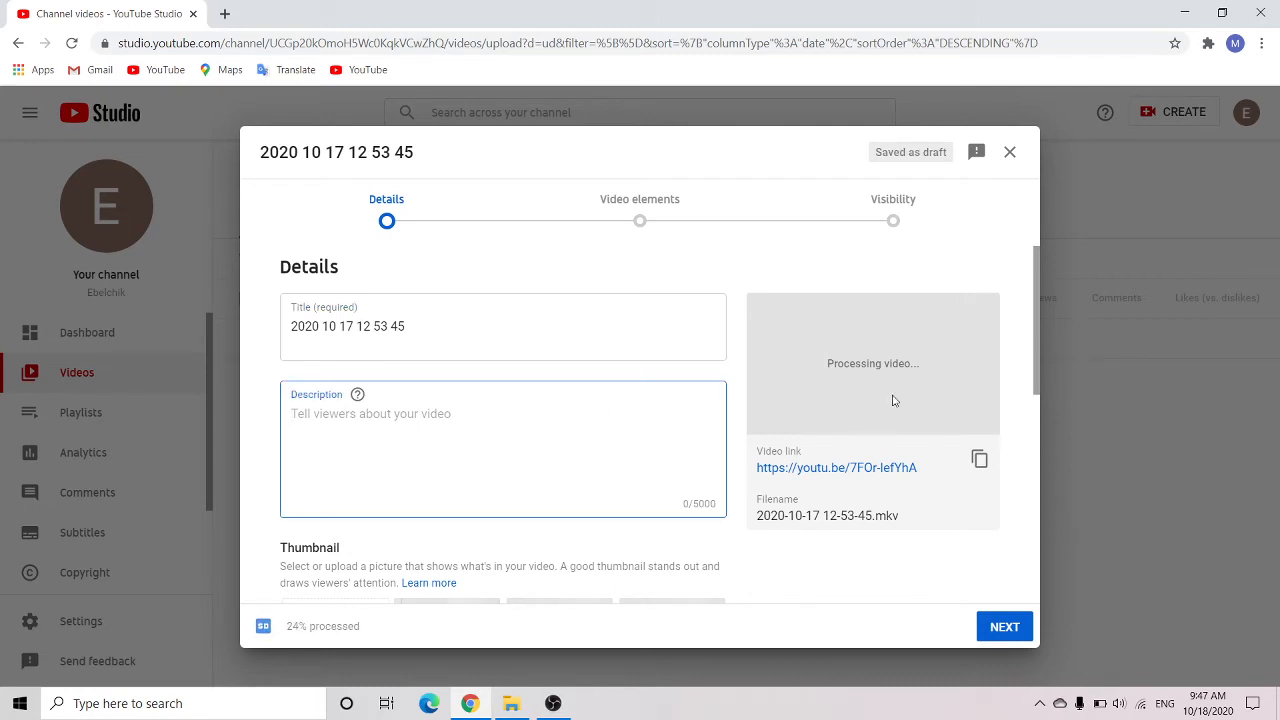
left_click_drag(1037, 377, 1032, 431)
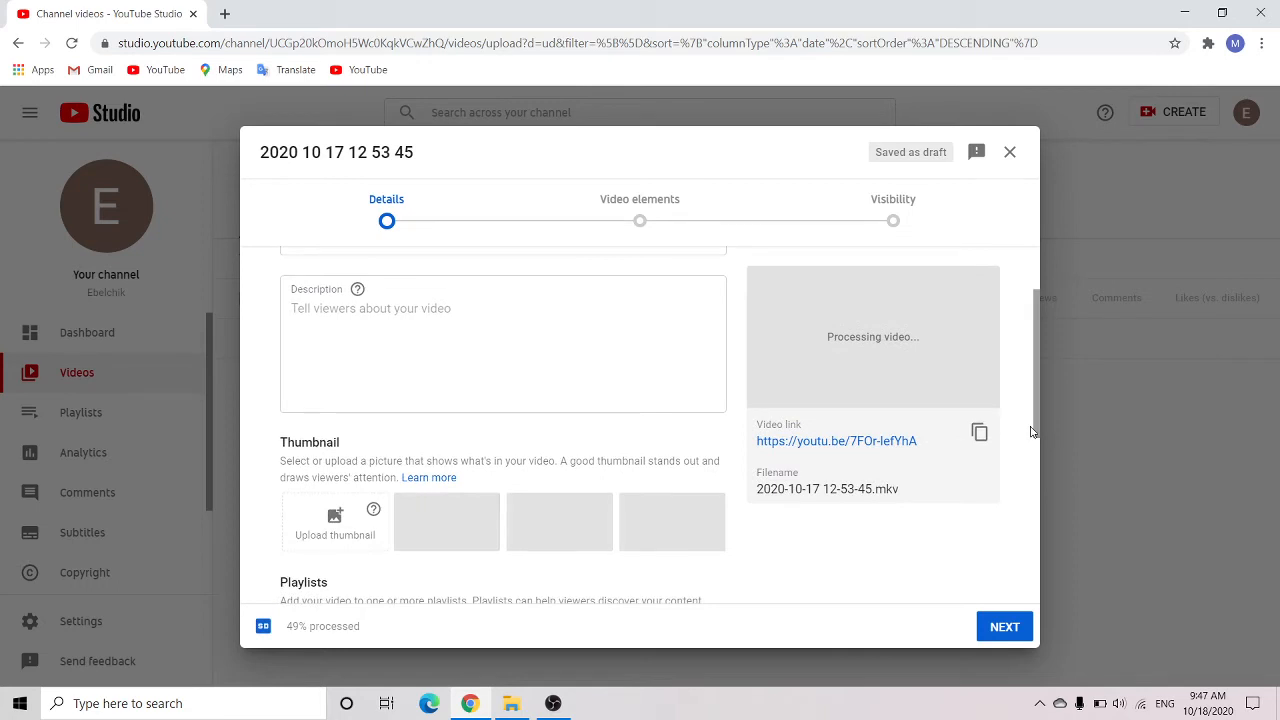
left_click(338, 535)
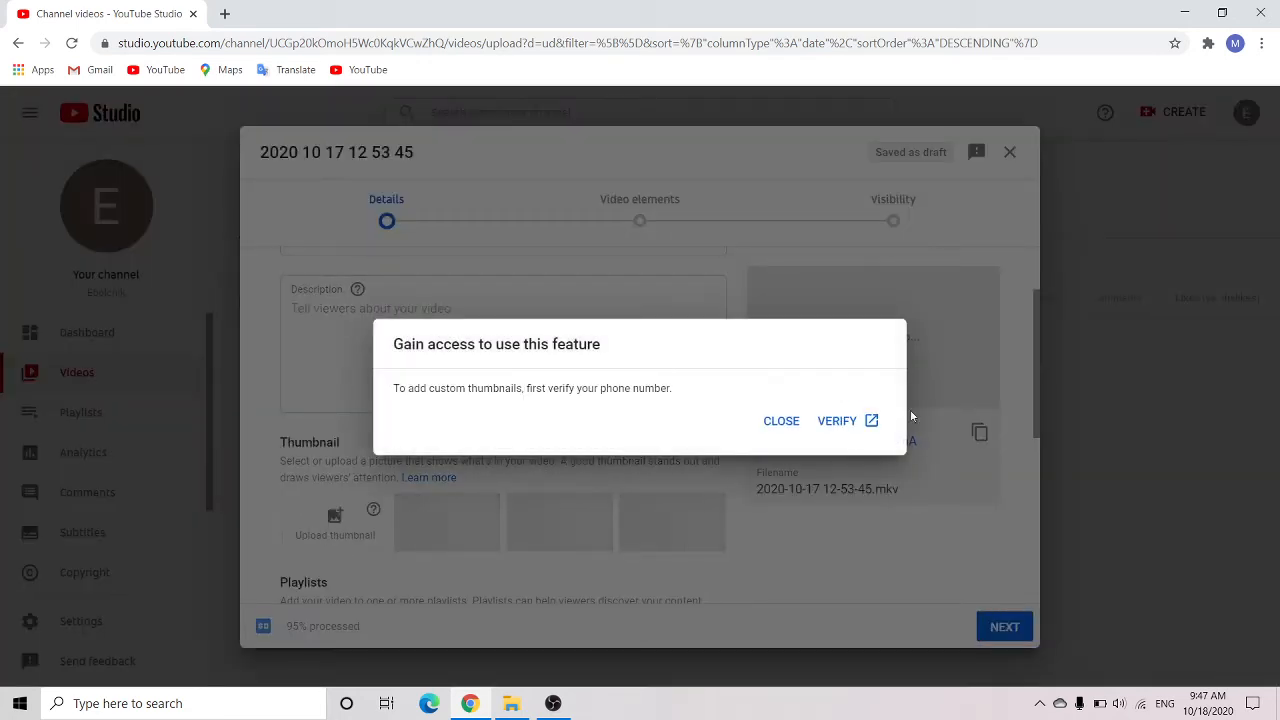
left_click(846, 424)
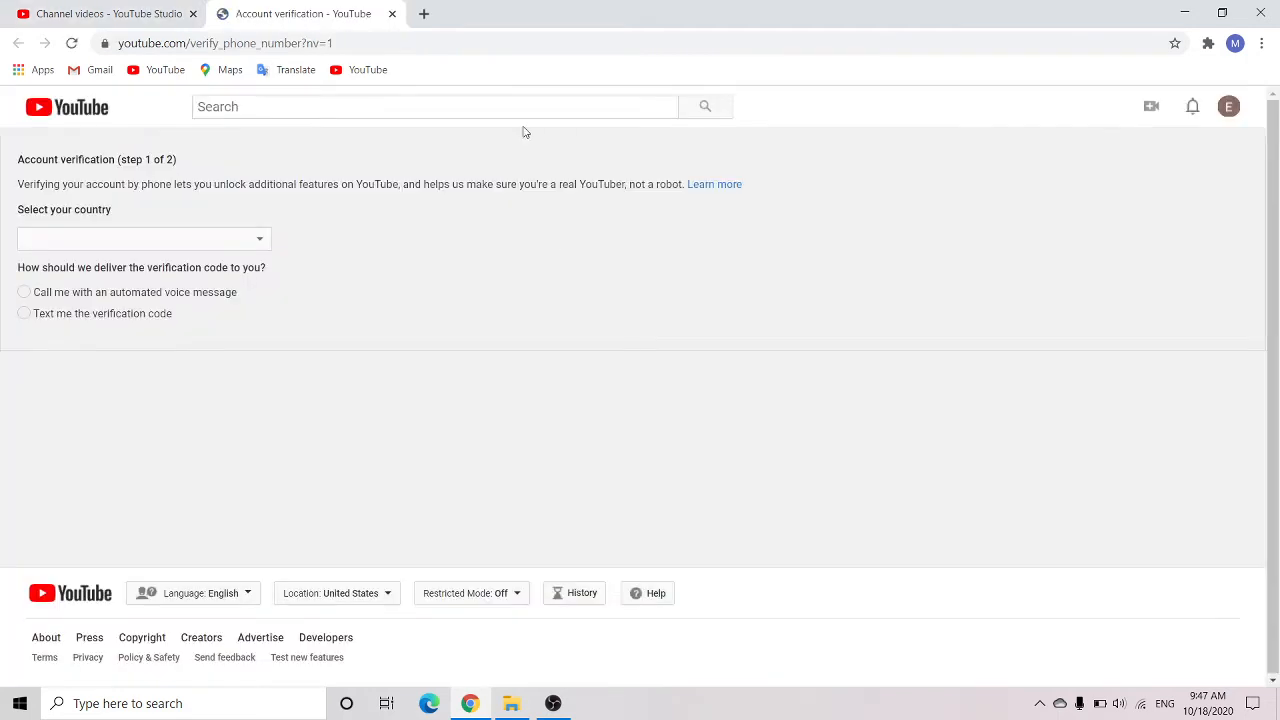
left_click(393, 14)
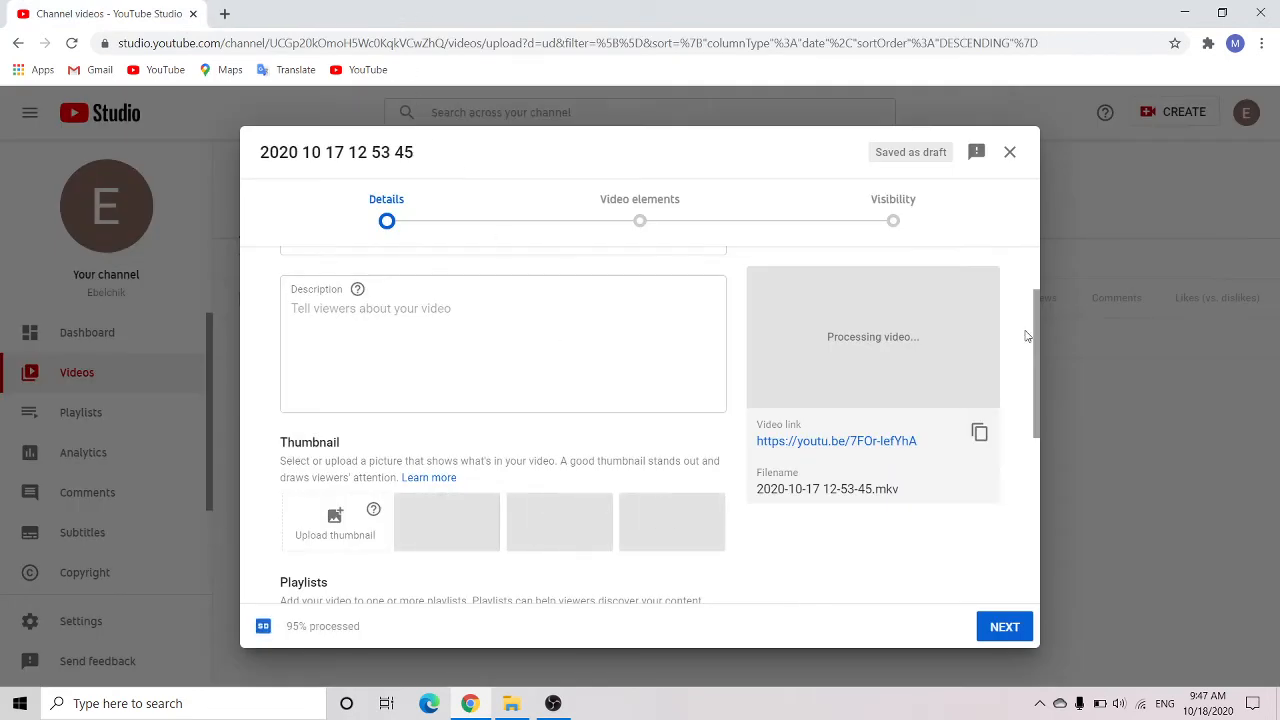
Set the Audience to 'No, it's not made for kids'.
left_click_drag(1043, 356, 1040, 542)
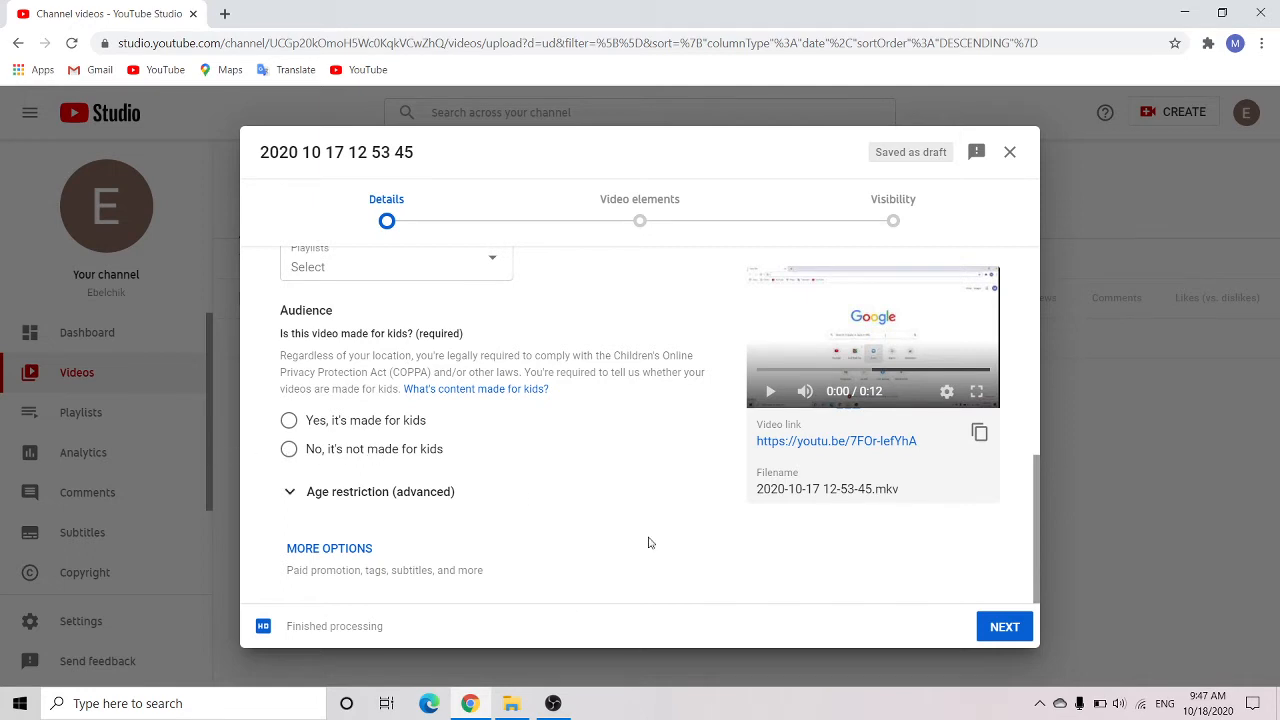
left_click(290, 451)
left_click_drag(1035, 567, 1035, 360)
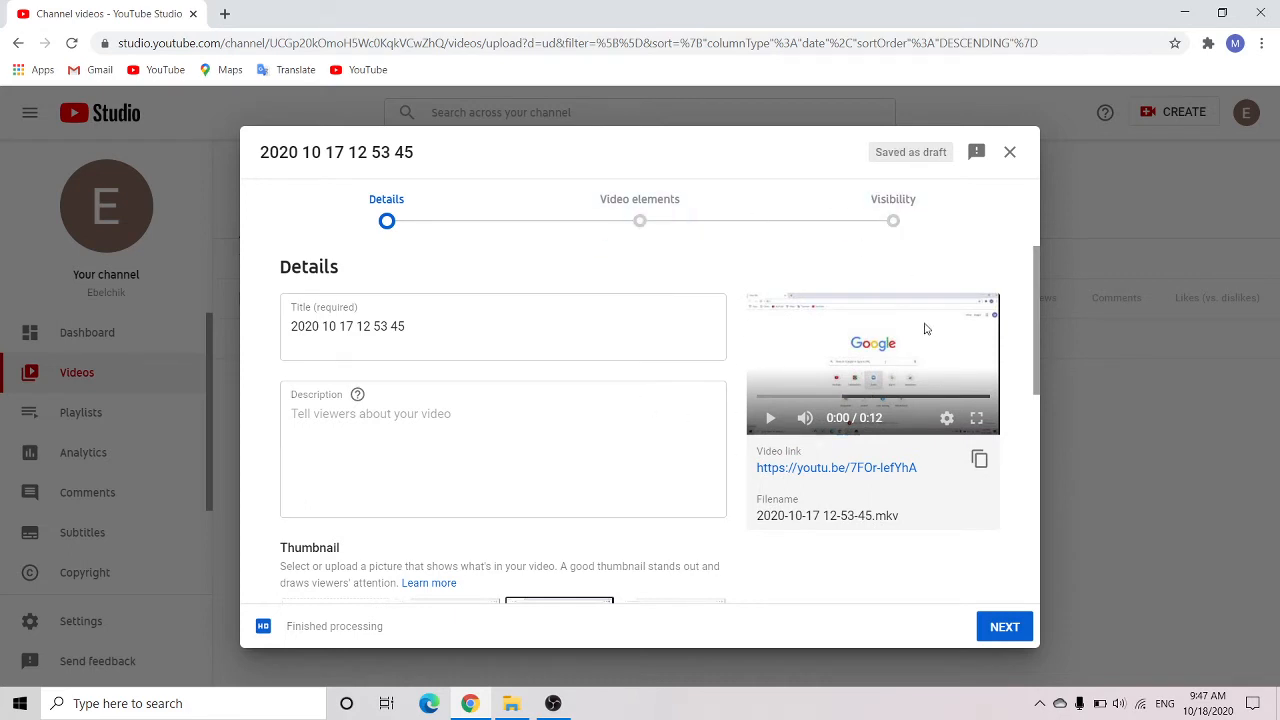
left_click_drag(1040, 372, 1036, 442)
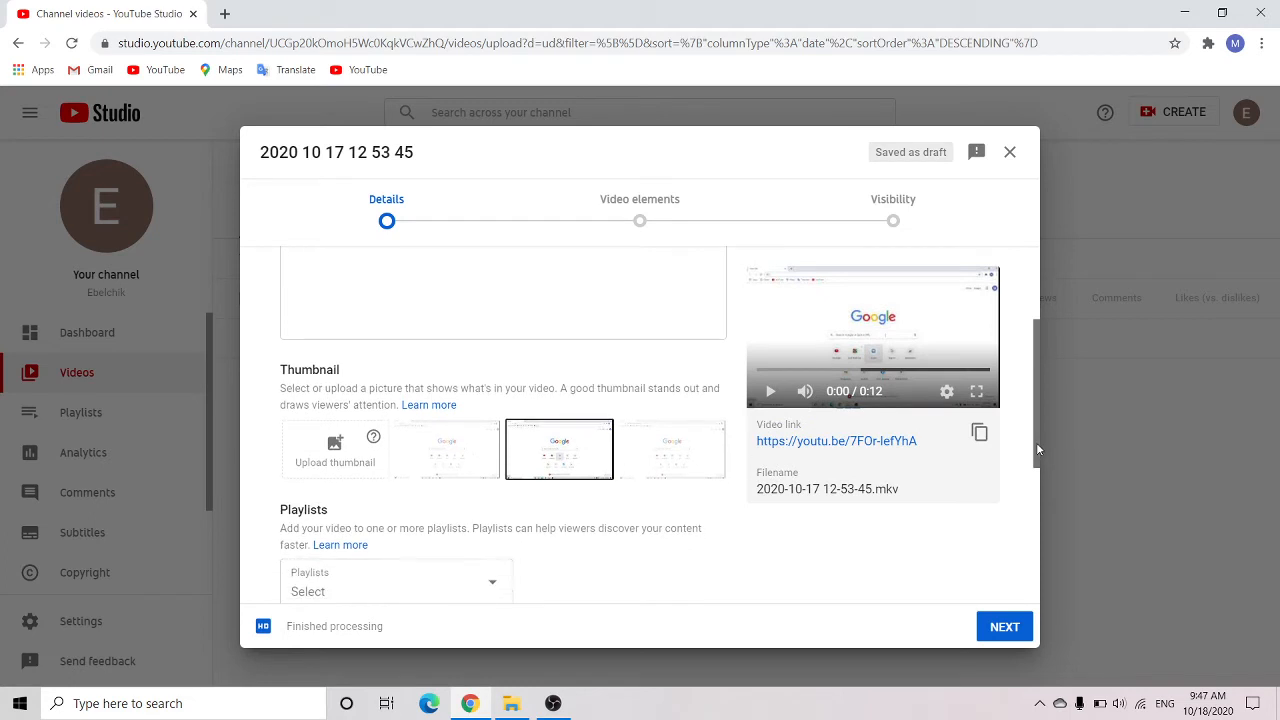
Pick the third auto-generated thumbnail, check the Playlists list, and continue to Video elements.
left_click(473, 450)
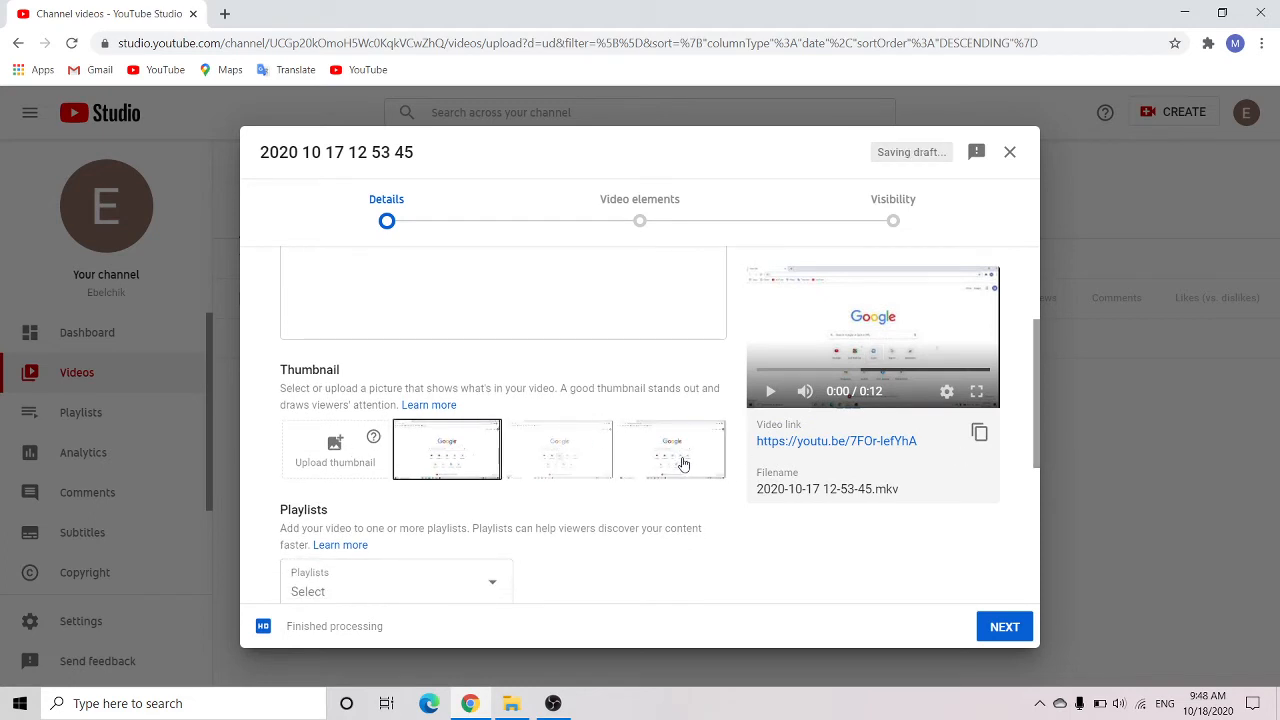
left_click(571, 468)
left_click(670, 456)
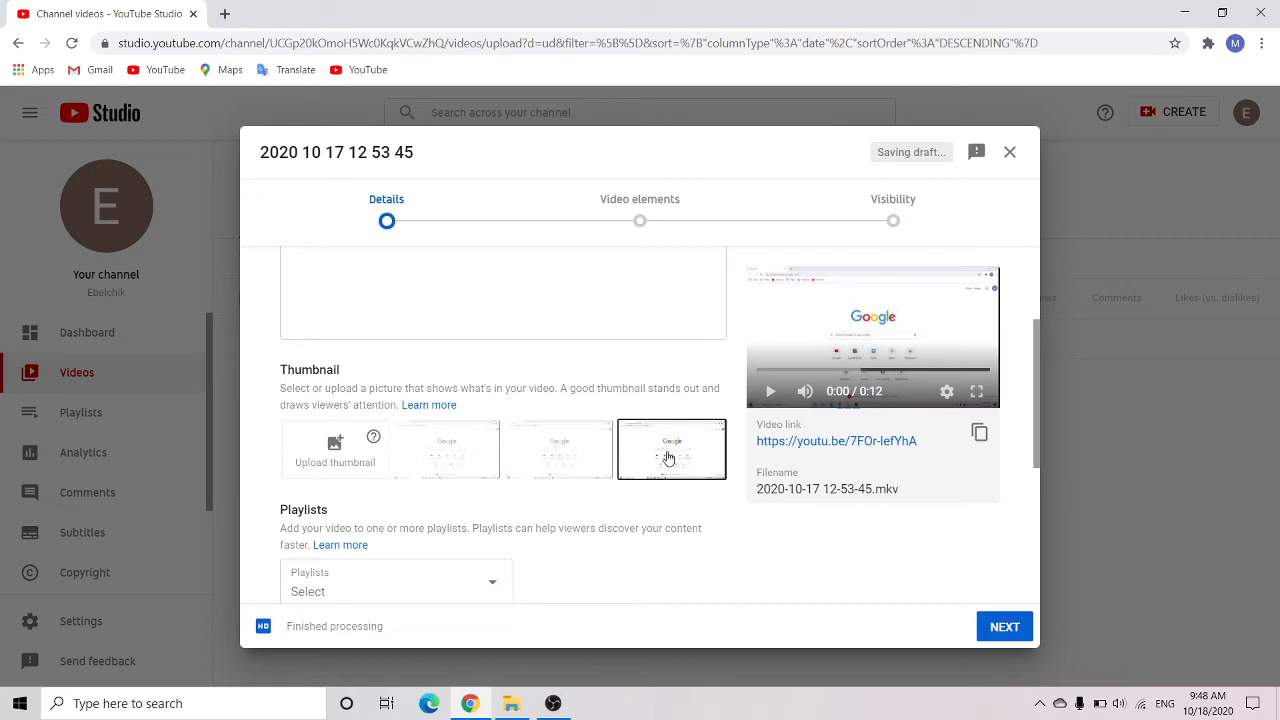
left_click(506, 574)
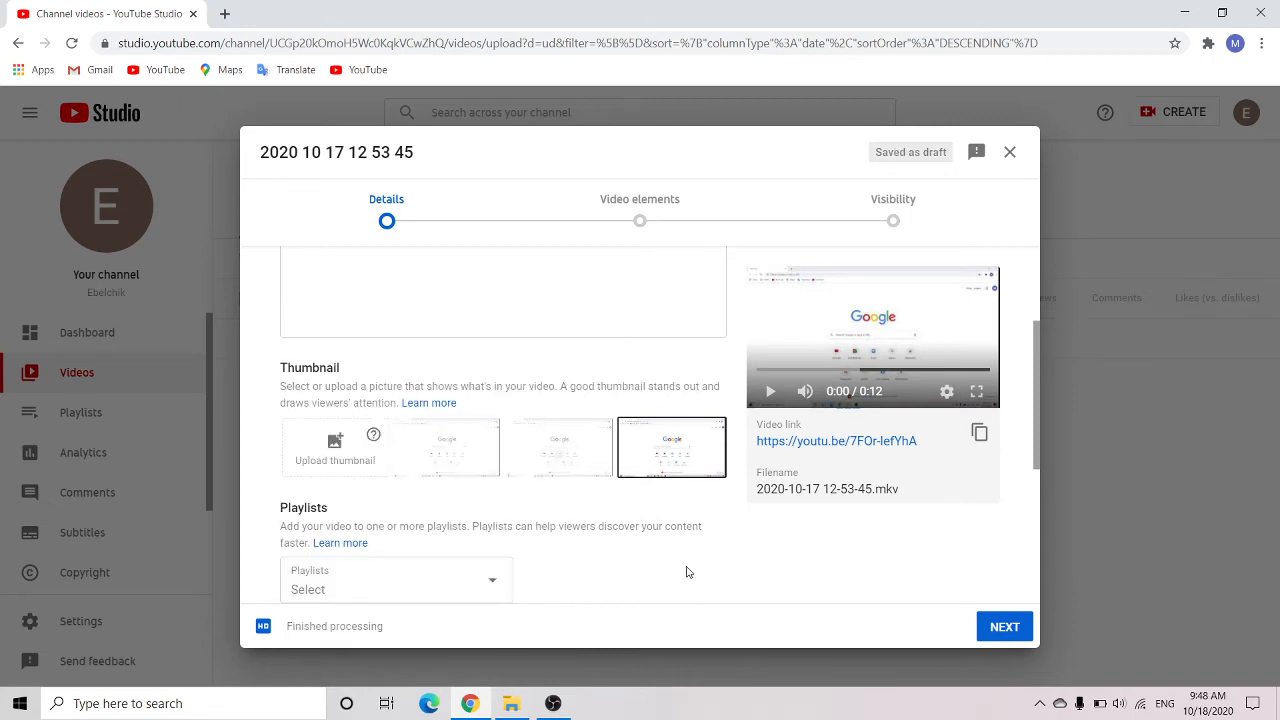
left_click(1005, 627)
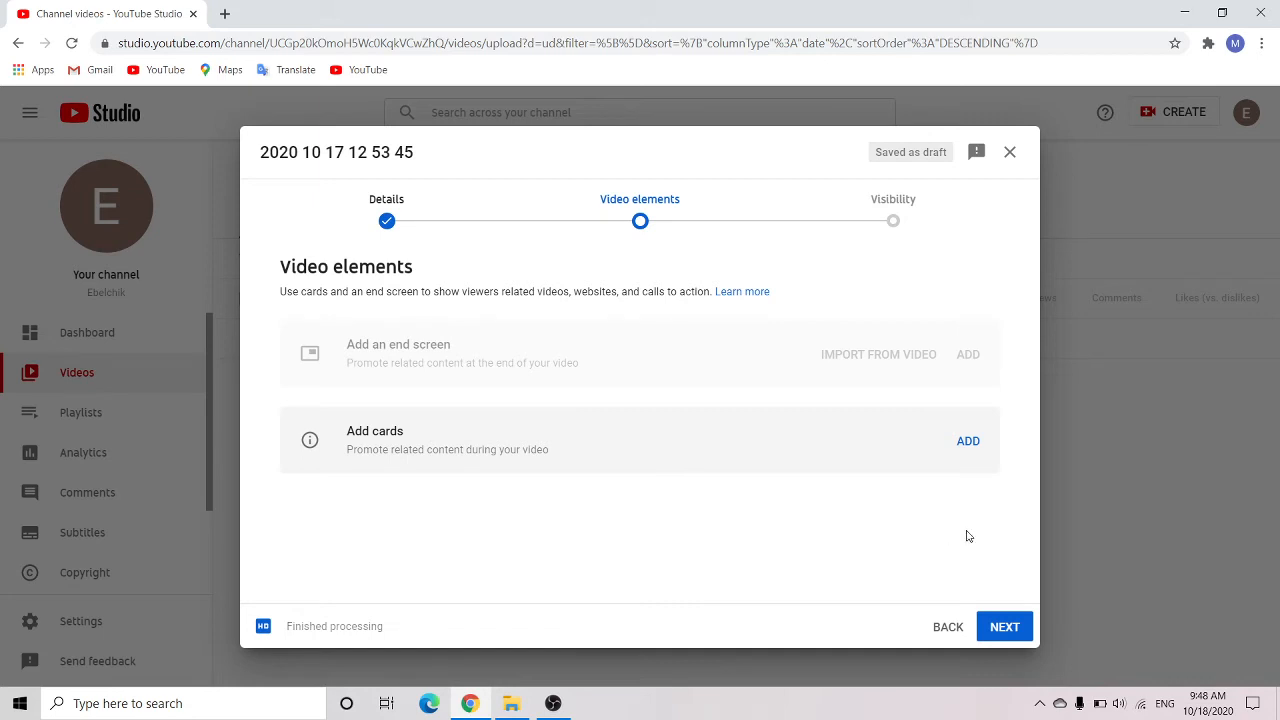
Open the Add cards editor for the video, then open a blank new Chrome tab.
right_click(970, 449)
left_click(964, 446)
left_click(966, 438)
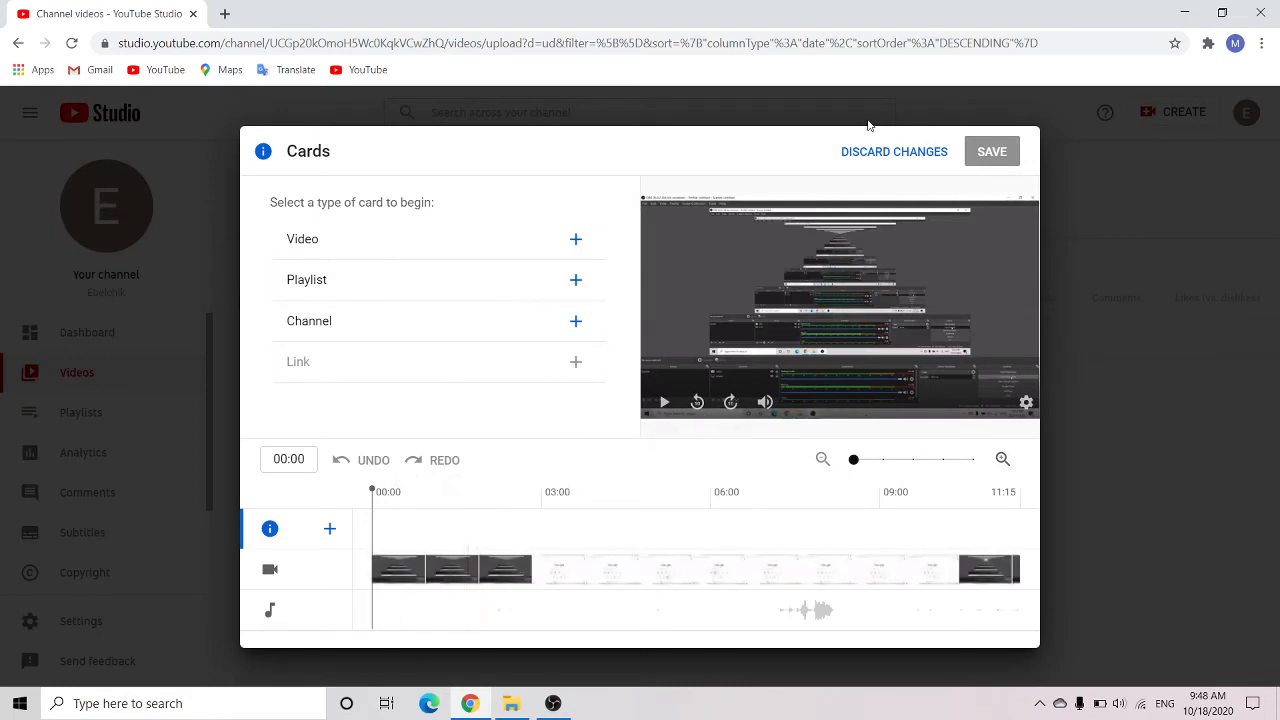
left_click(234, 37)
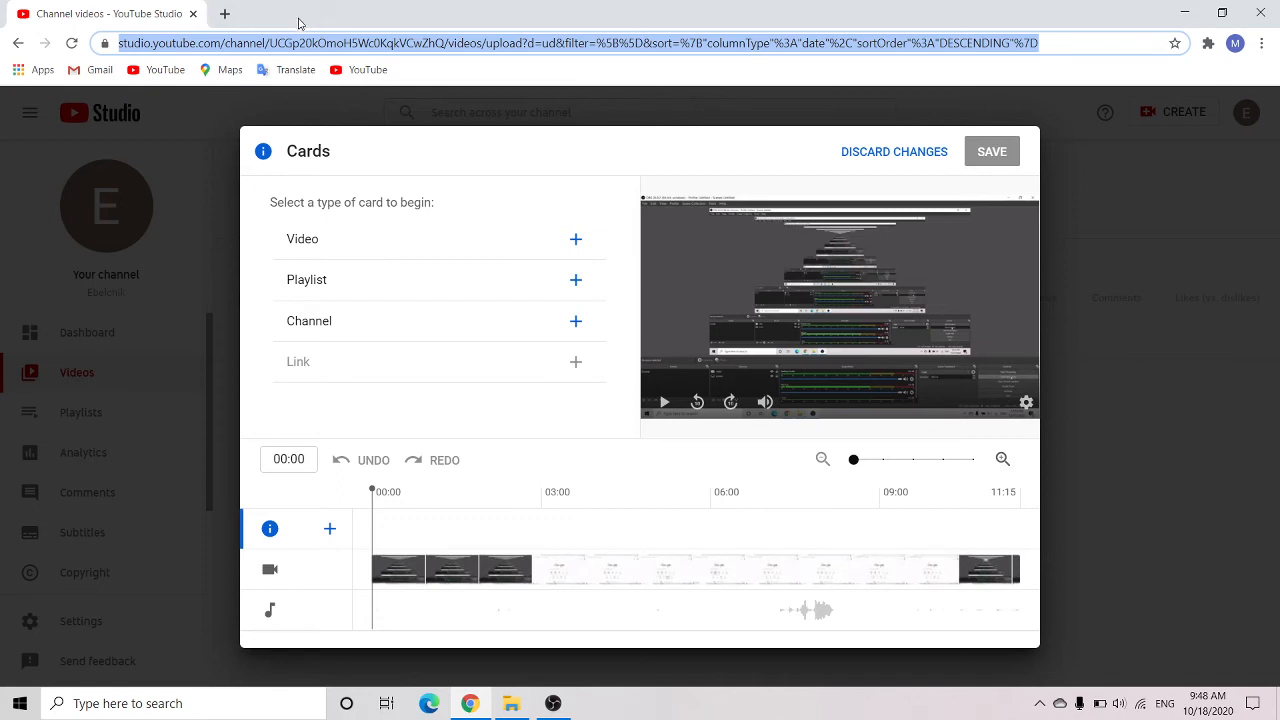
left_click(180, 114)
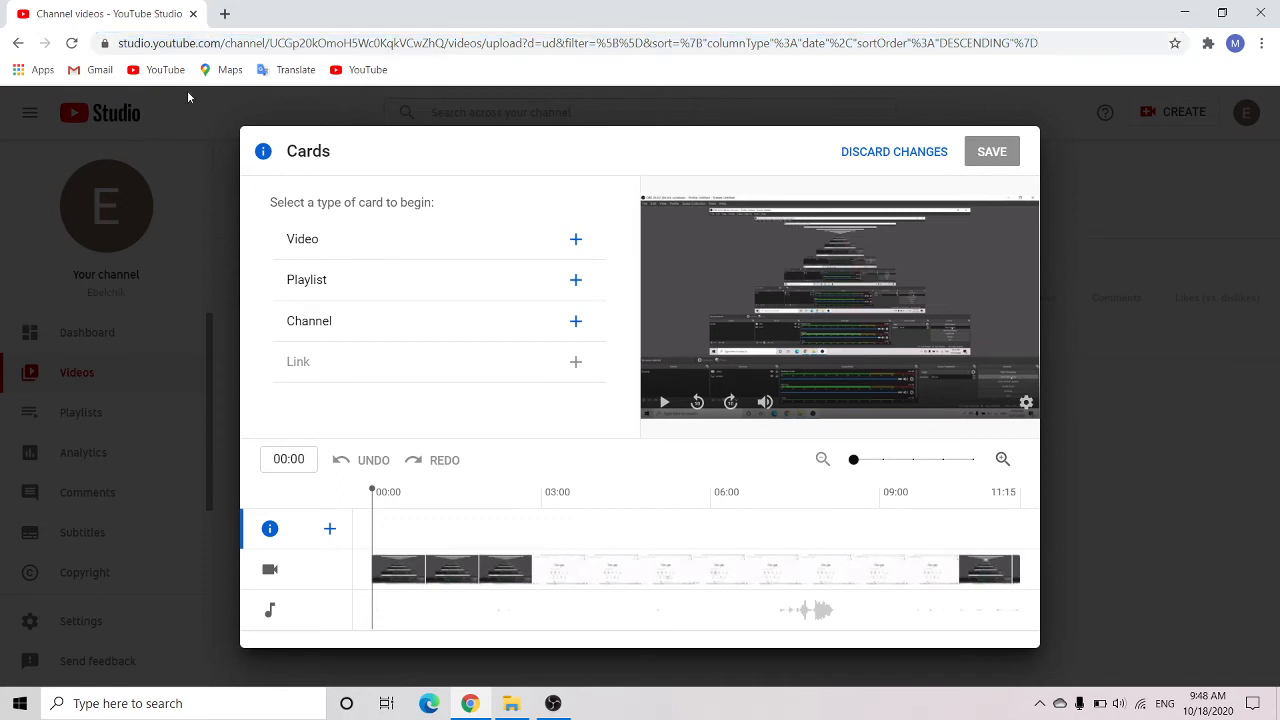
left_click(224, 14)
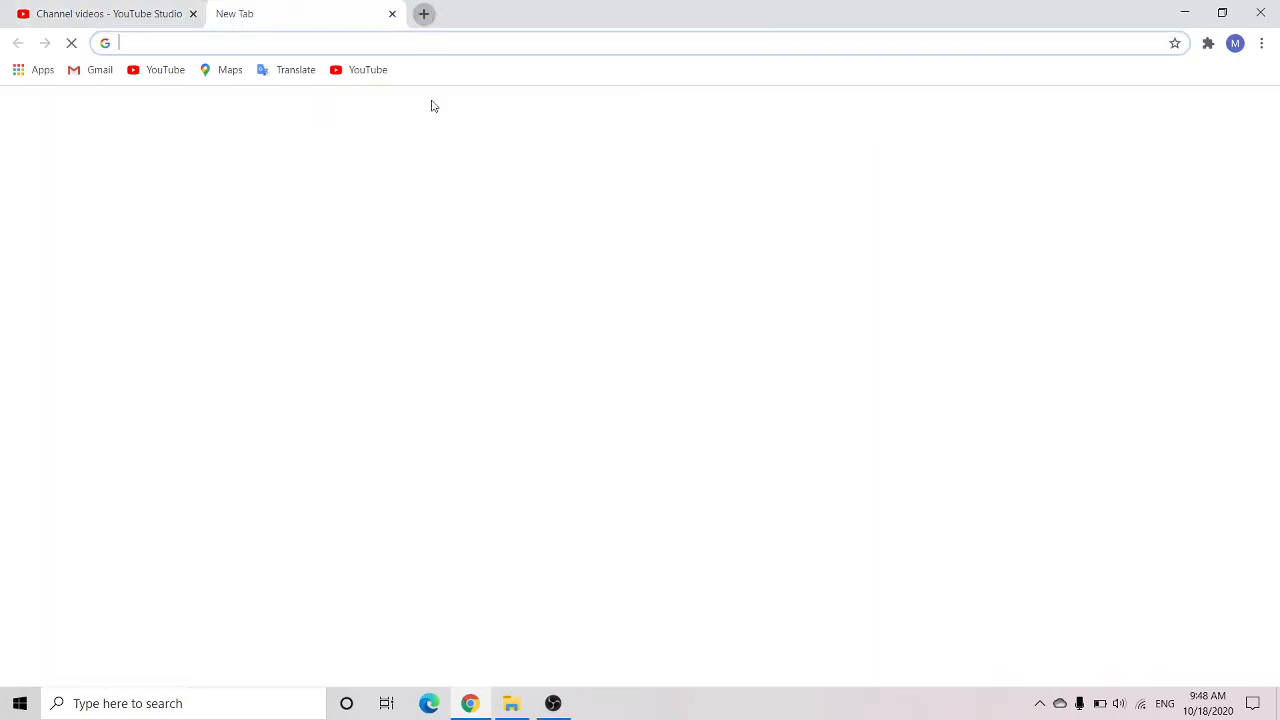
In the second tab, search YouTube for the creator's channel by name, then return to the Studio cards editor.
left_click(430, 470)
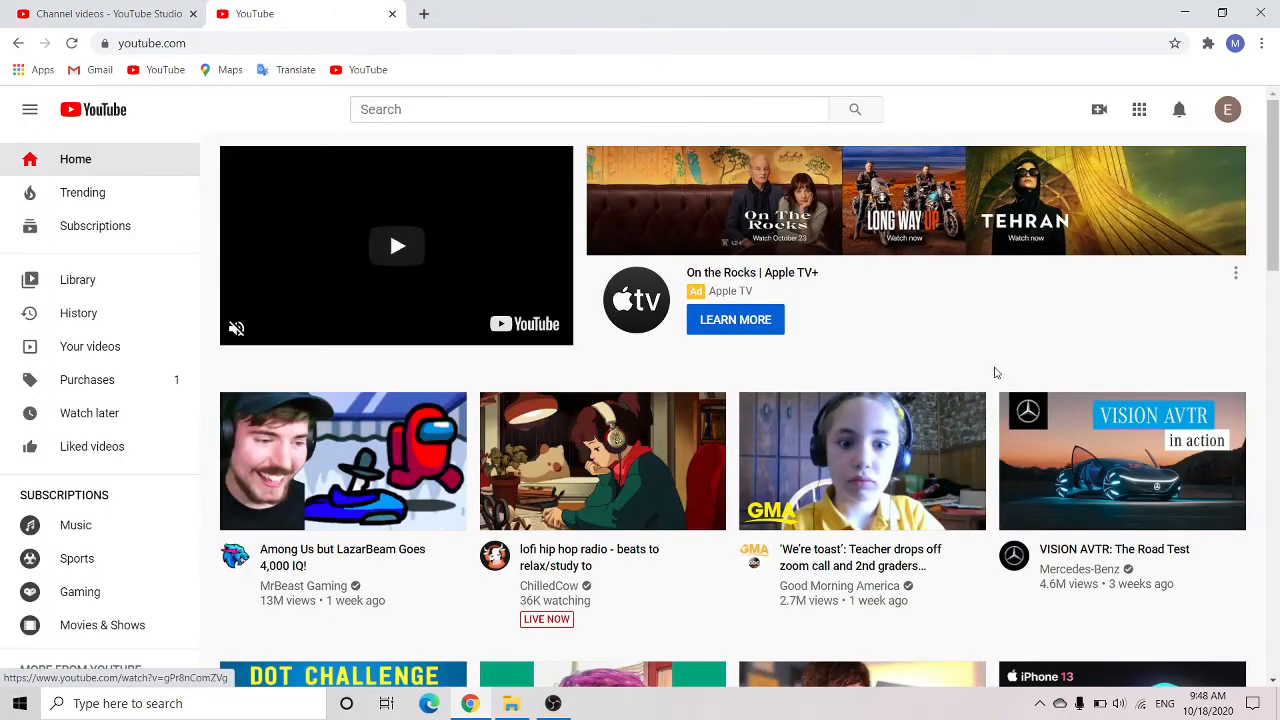
left_click(713, 115)
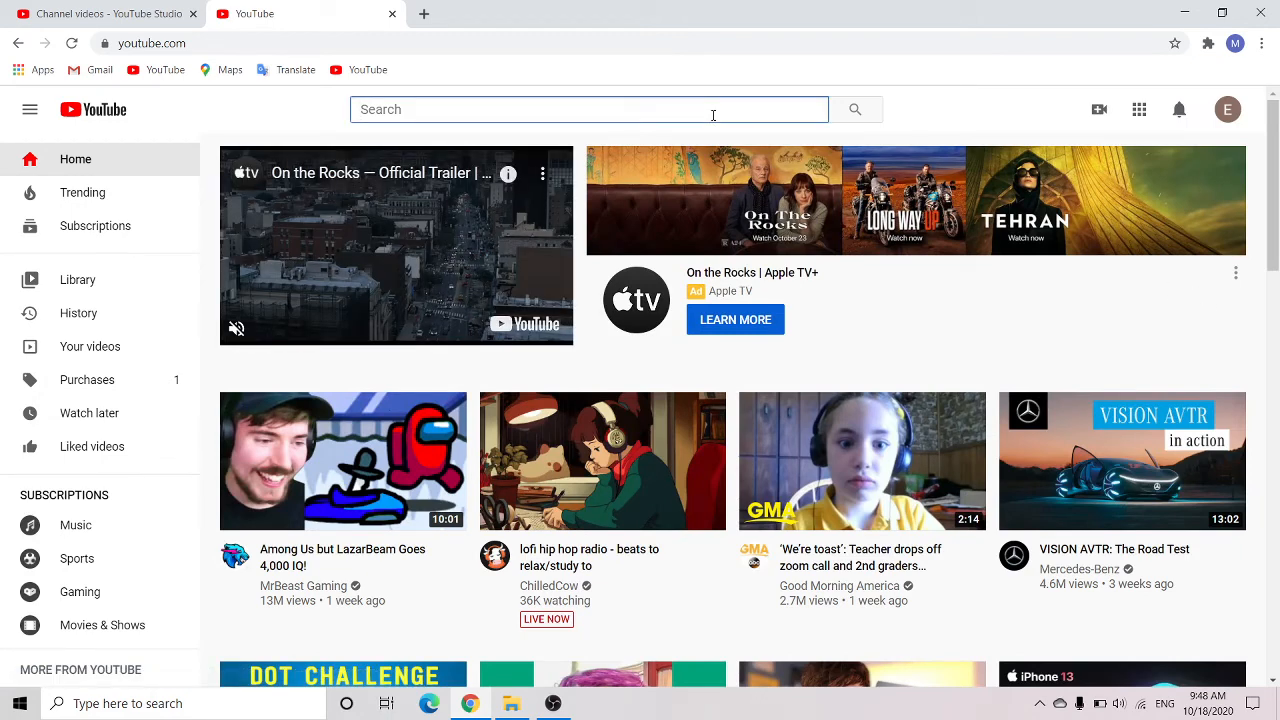
type("kyle e")
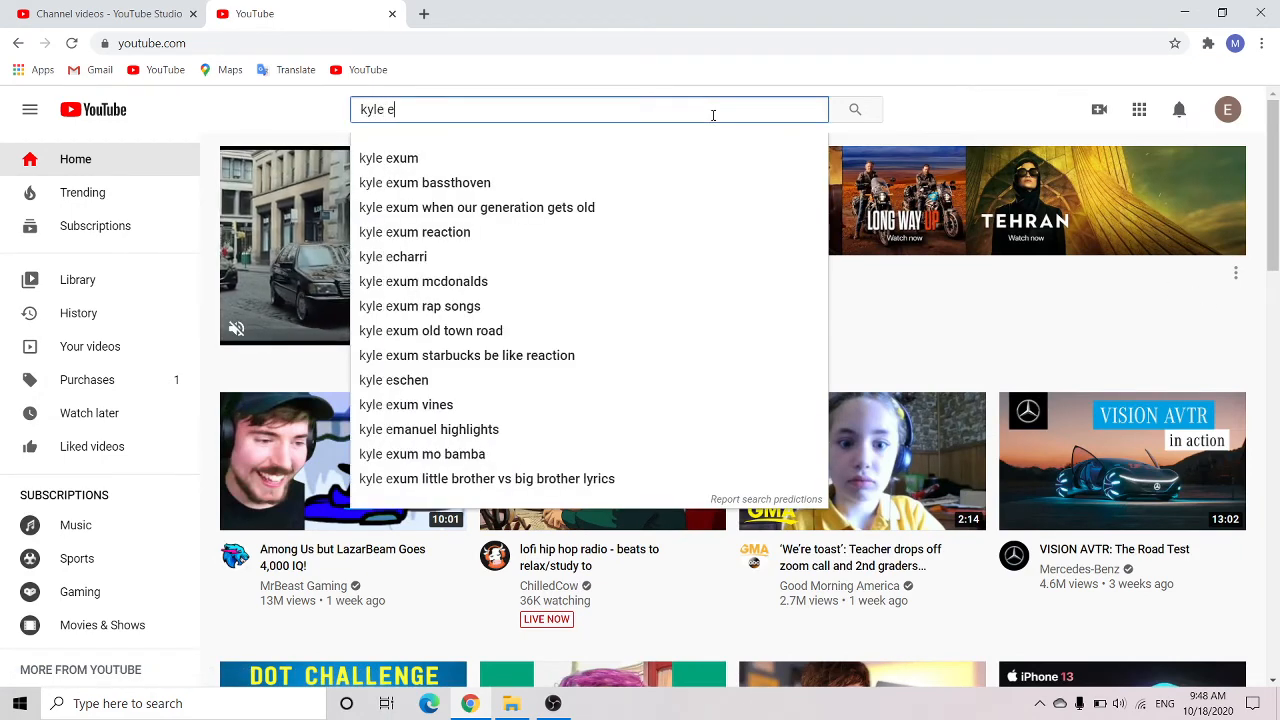
type("xum")
key("Return")
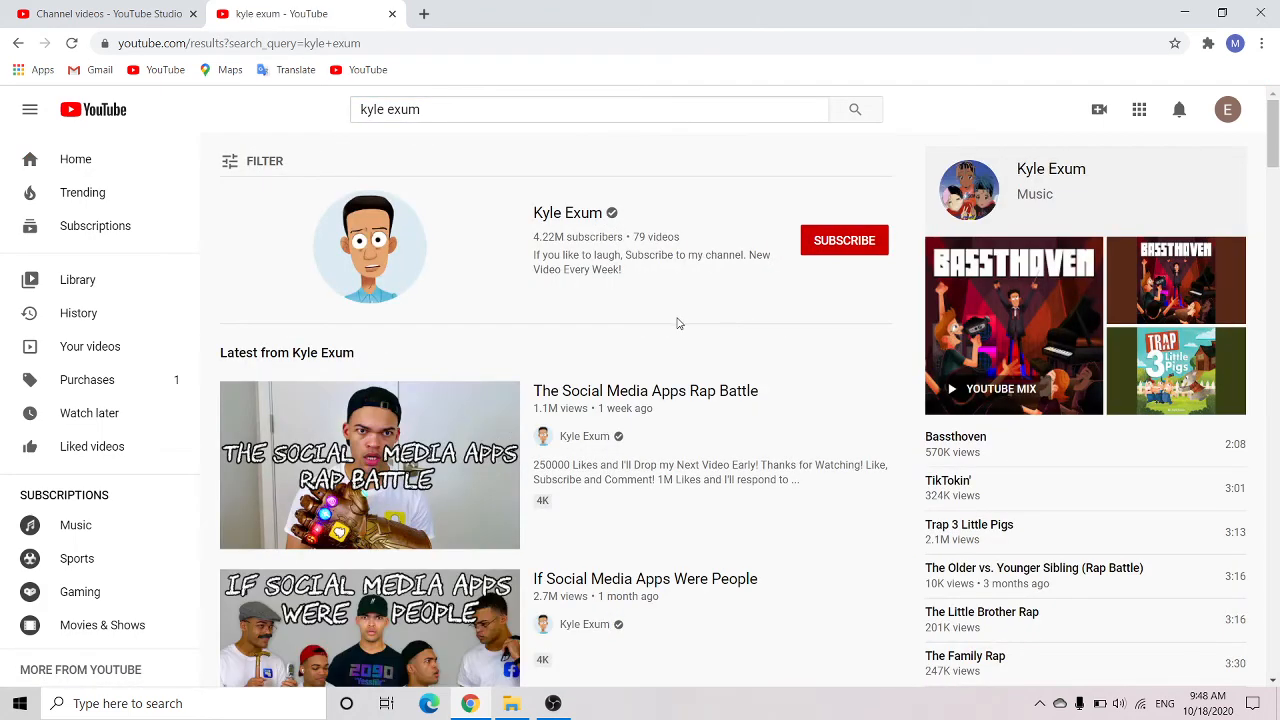
mouse_move(631, 479)
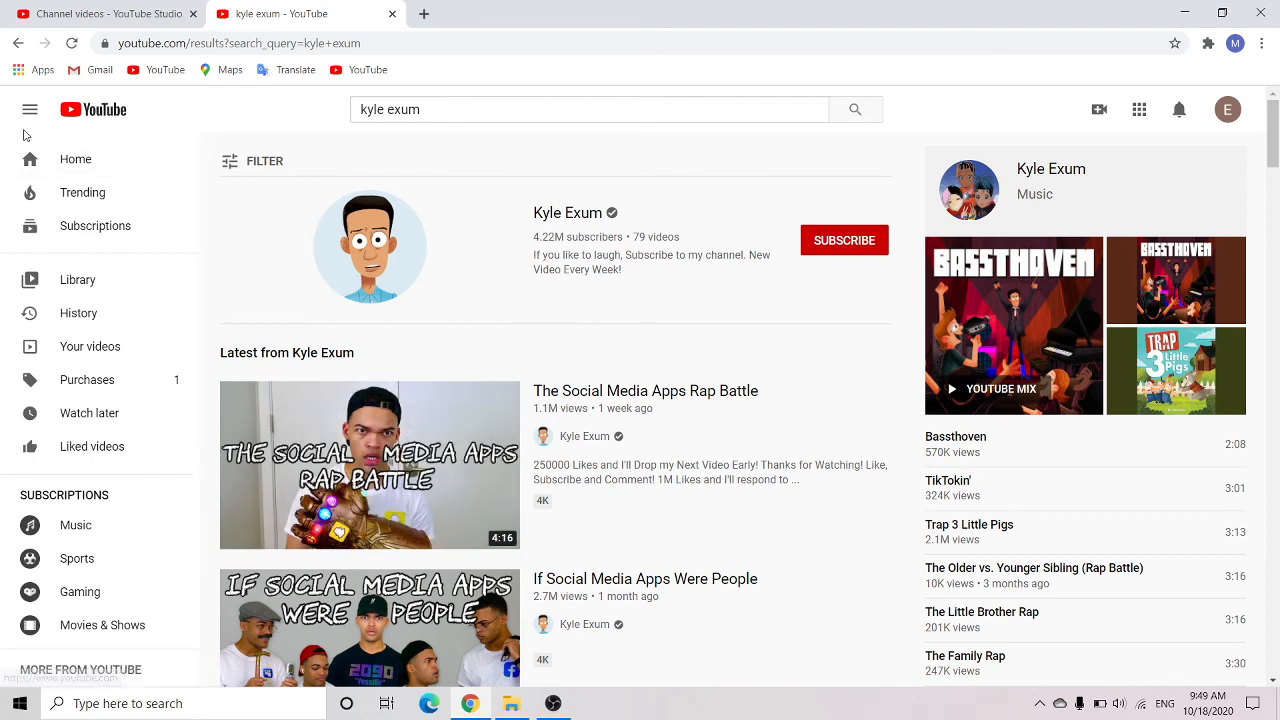
left_click(26, 17)
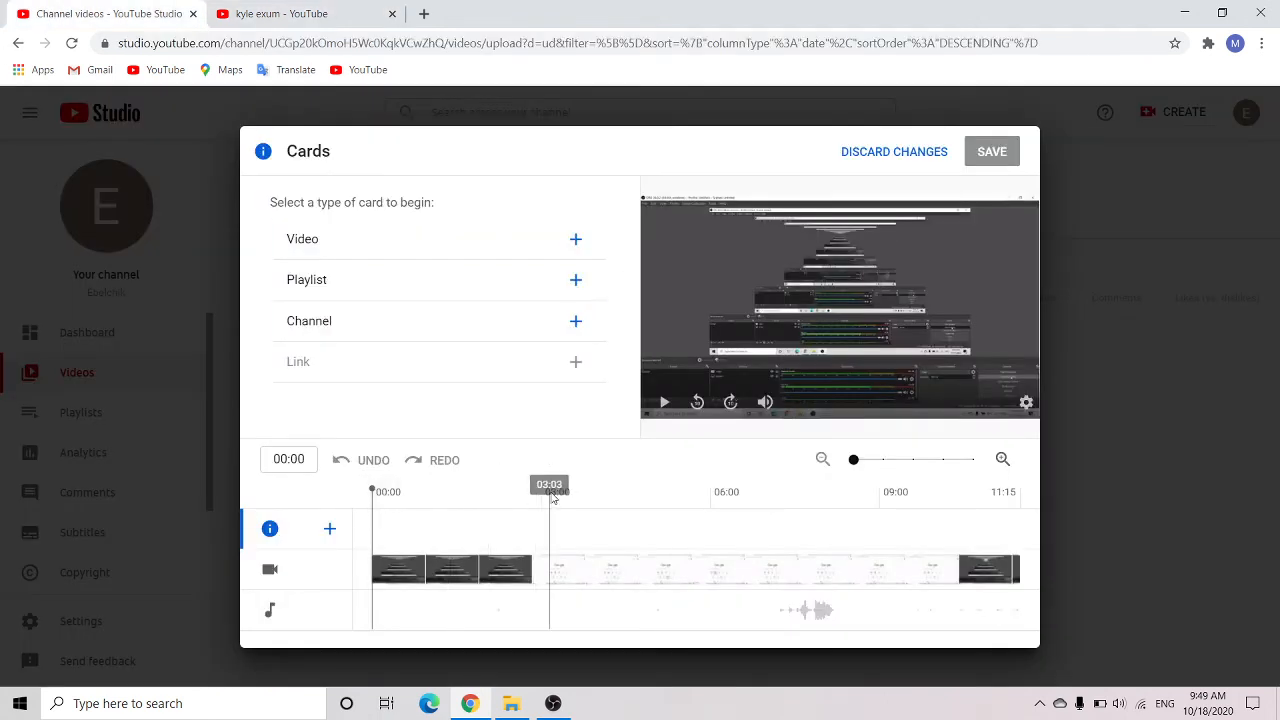
Scrub the Cards timeline from 02:08 to 10:28, then discard changes without adding any cards.
left_click(503, 505)
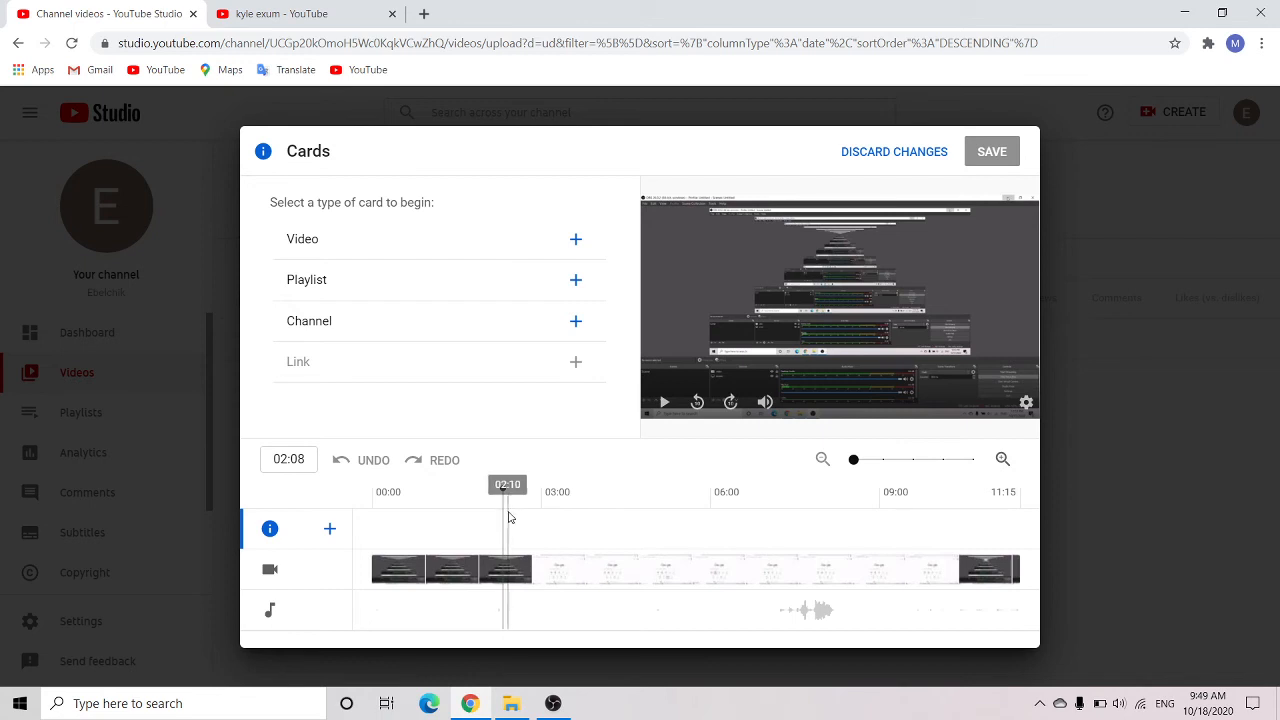
left_click(992, 519)
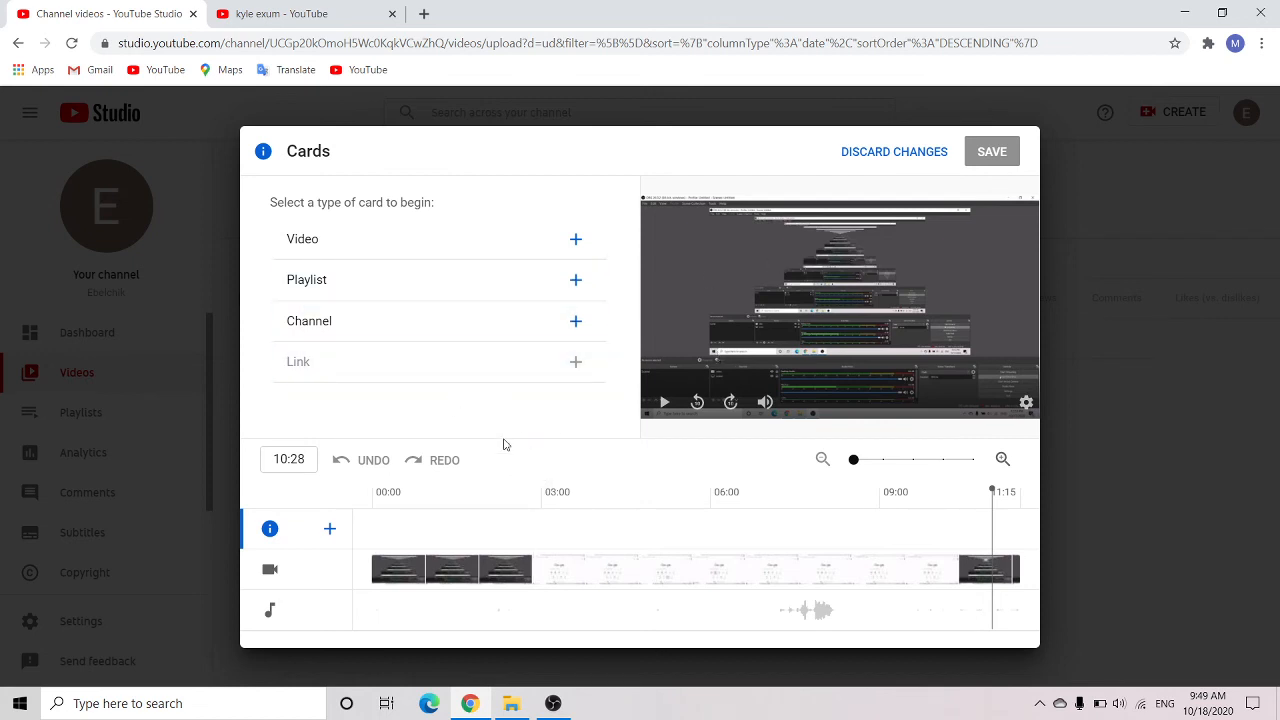
left_click(930, 154)
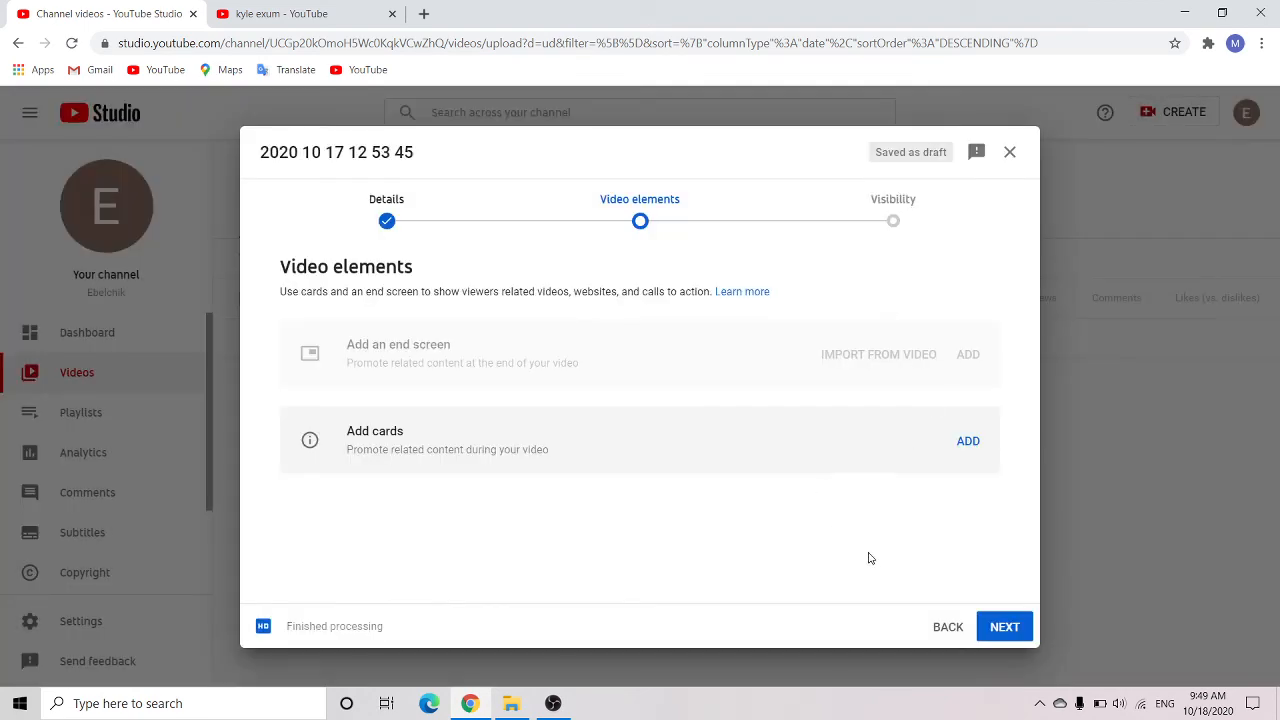
On the Visibility step, choose Private under Save or publish and save the upload.
left_click(1012, 630)
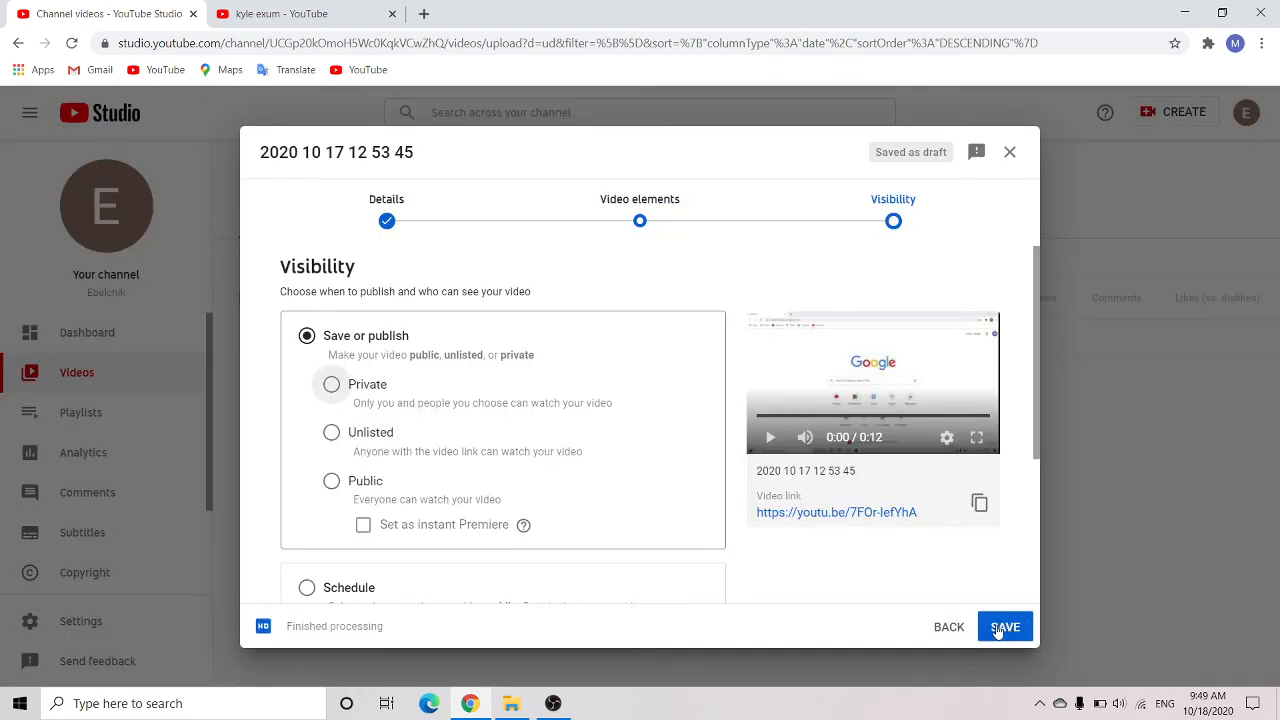
left_click(333, 385)
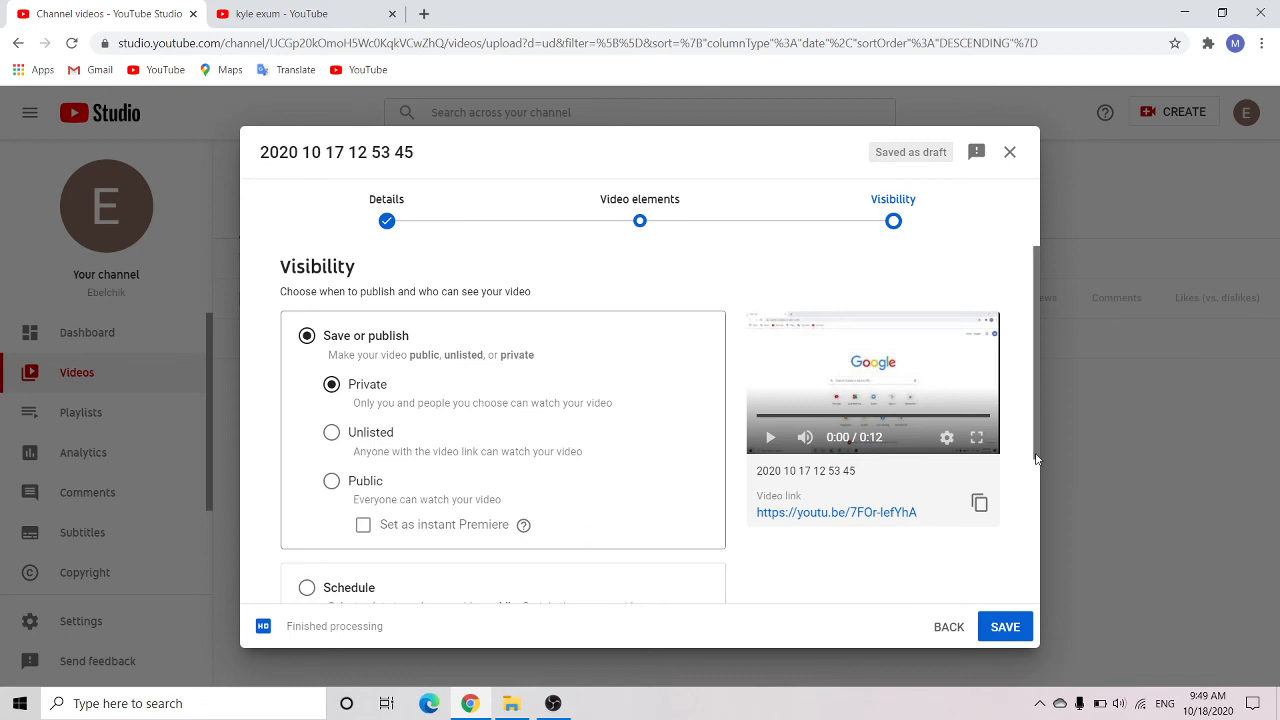
left_click_drag(1038, 455, 1060, 562)
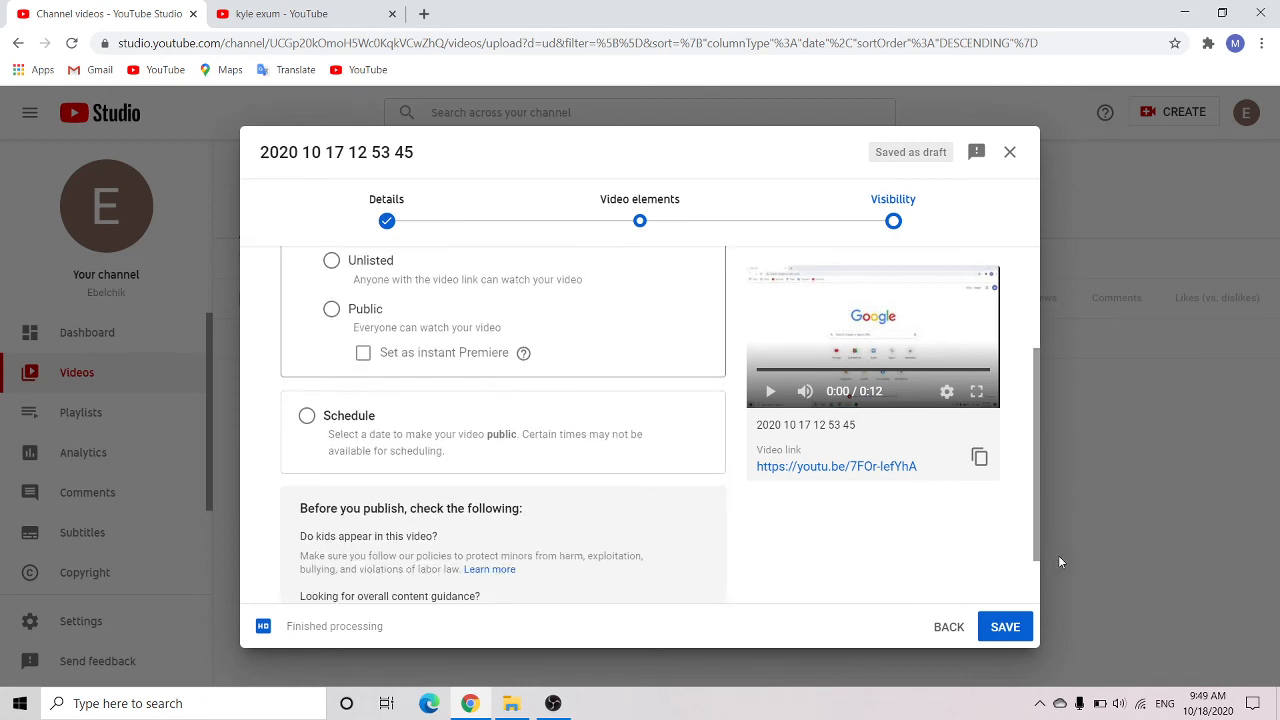
left_click(1018, 630)
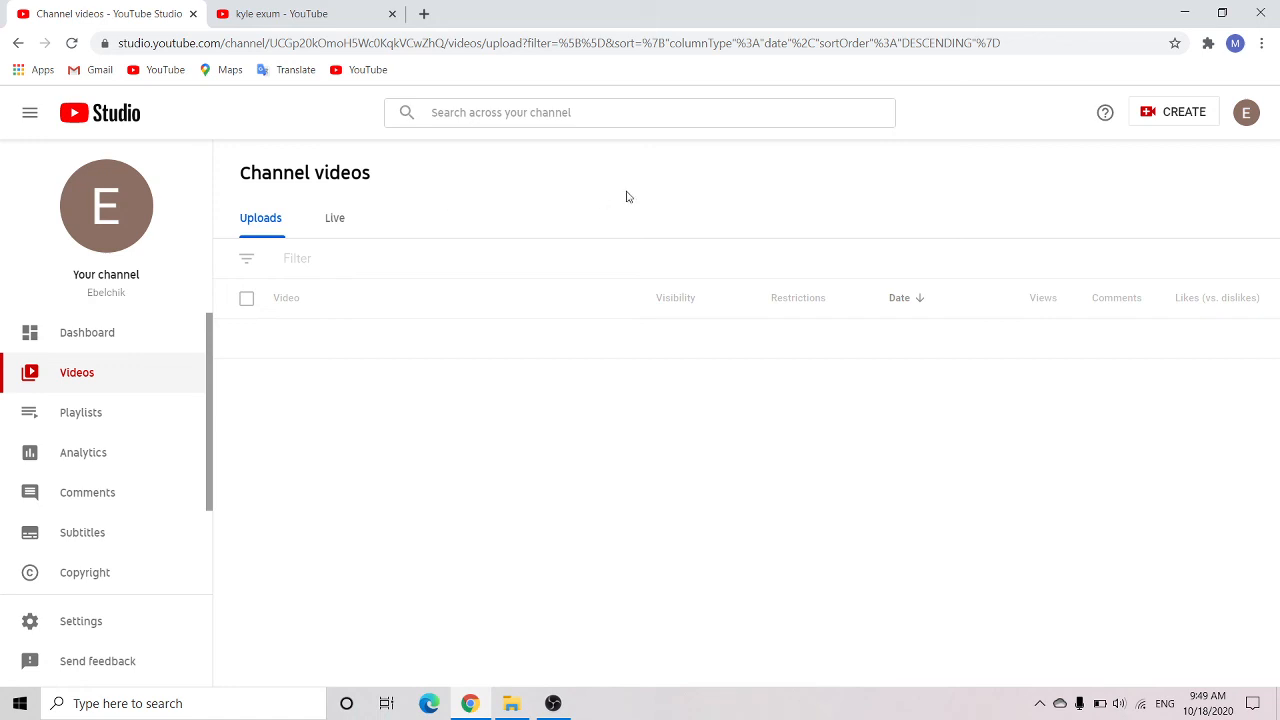
left_click_drag(956, 279, 367, 330)
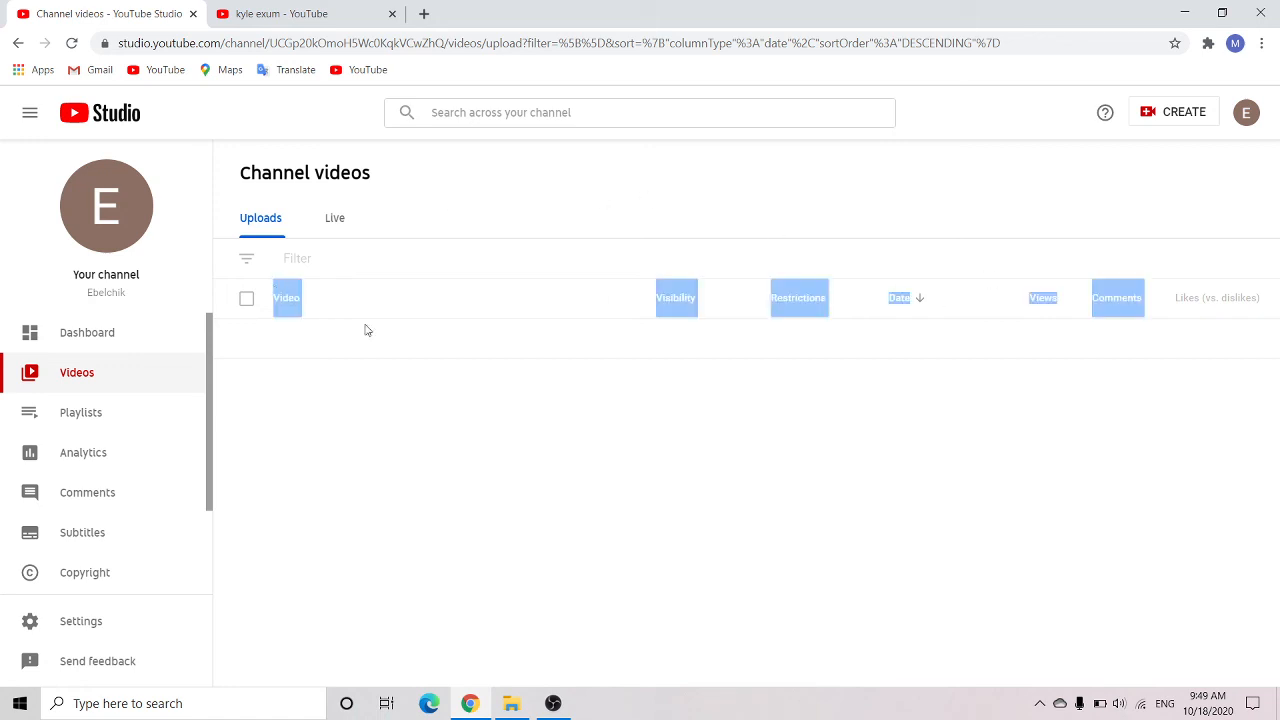
left_click(673, 516)
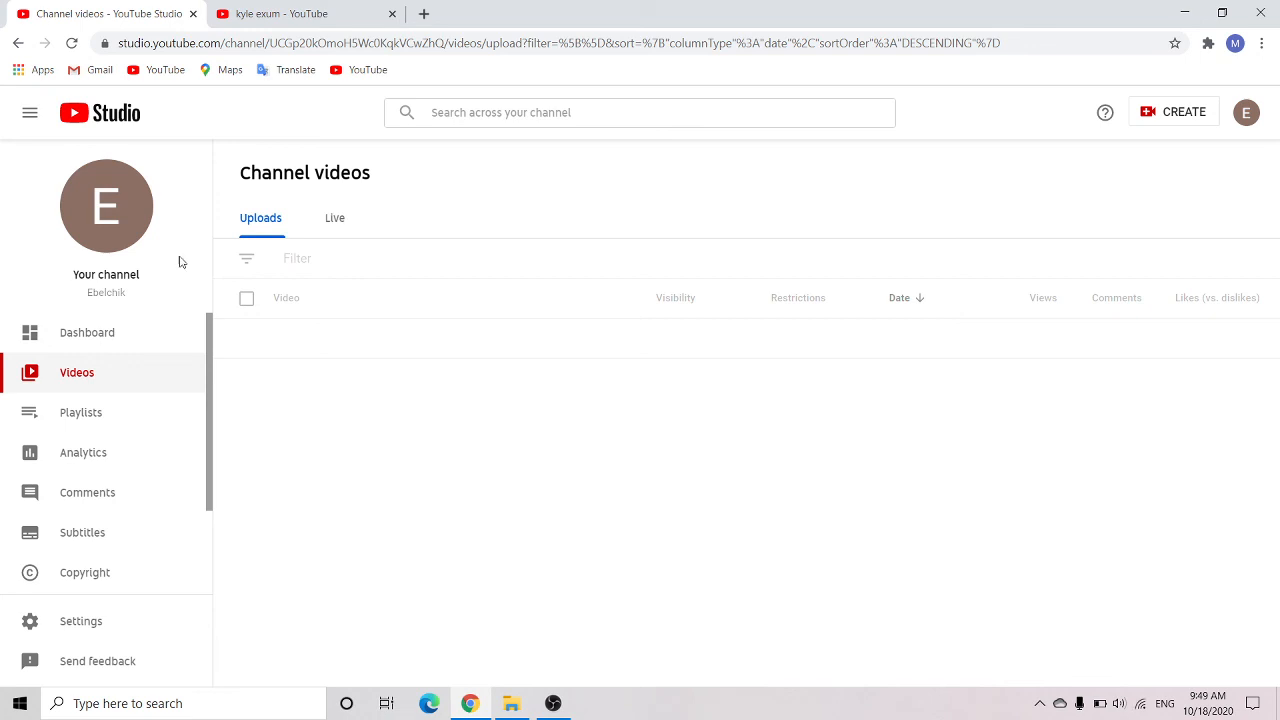
left_click(18, 43)
left_click(617, 342)
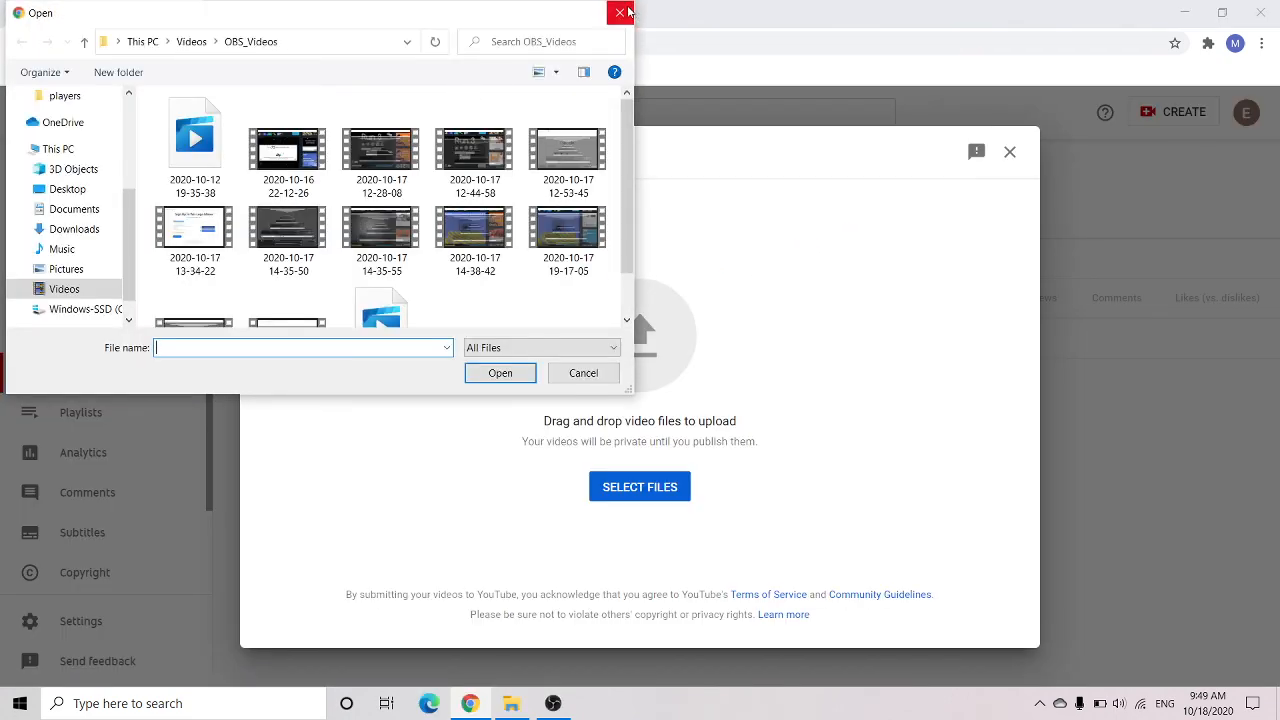
left_click(620, 12)
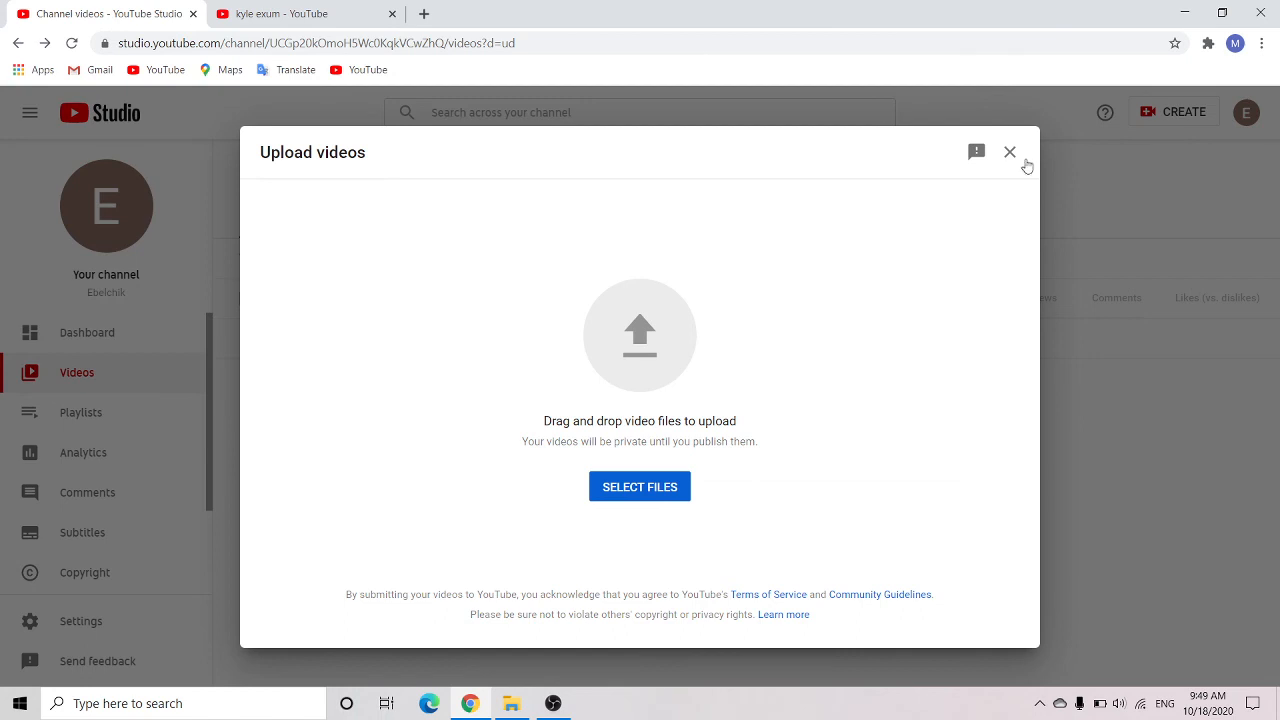
left_click(1010, 153)
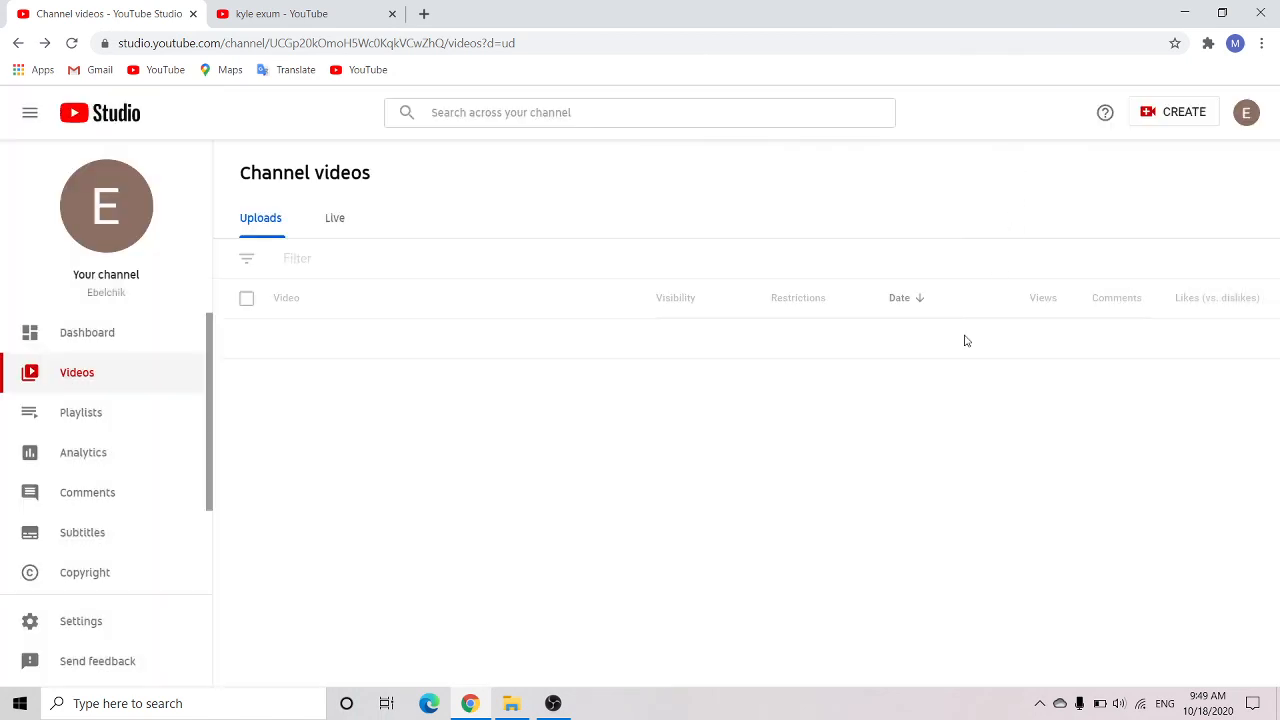